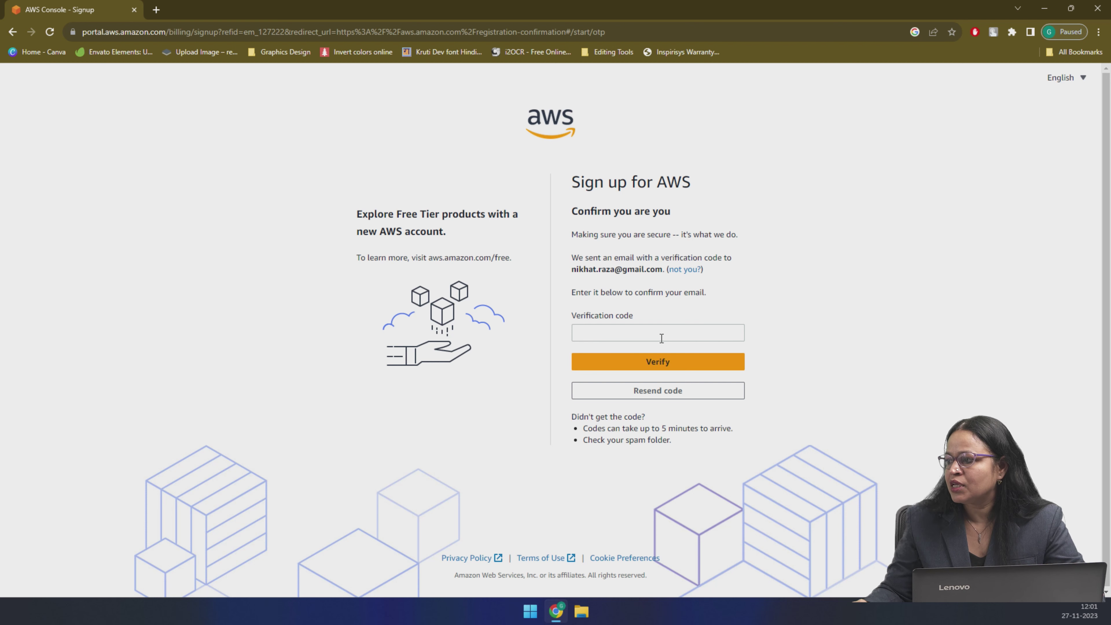
# Enter the emailed verification code, add the missing digit, and verify the email address.
pyautogui.click(613, 333)
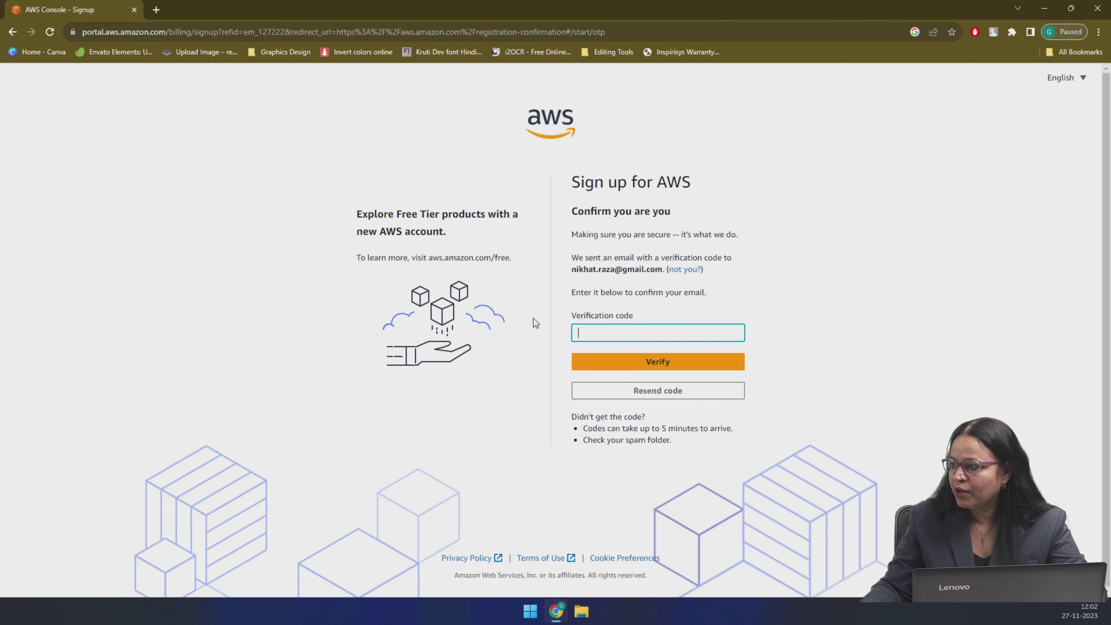
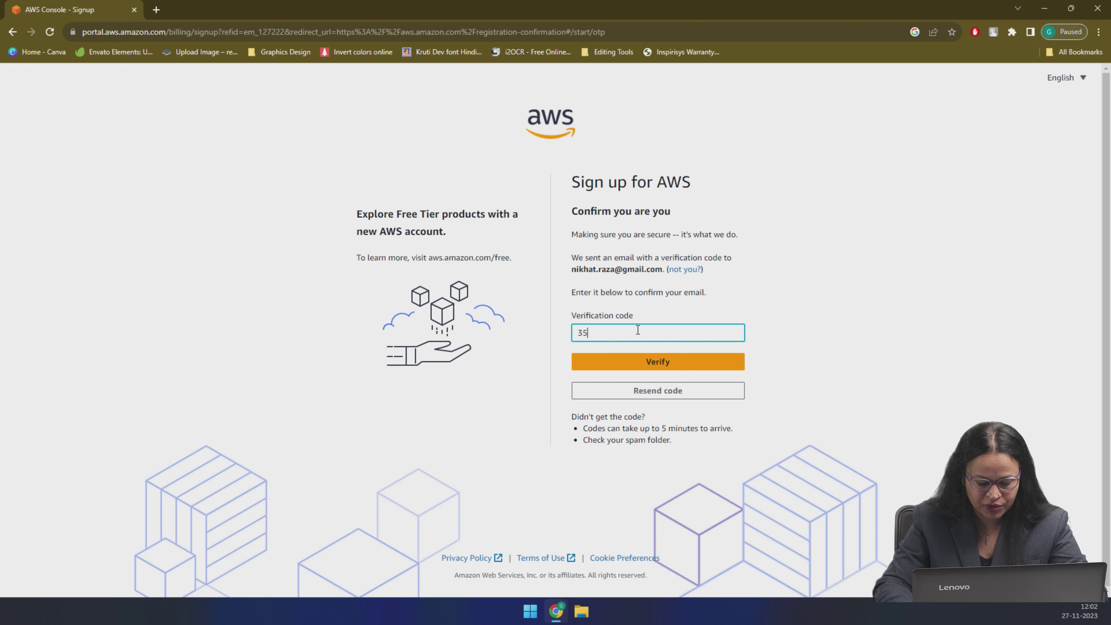
pyautogui.click(588, 336)
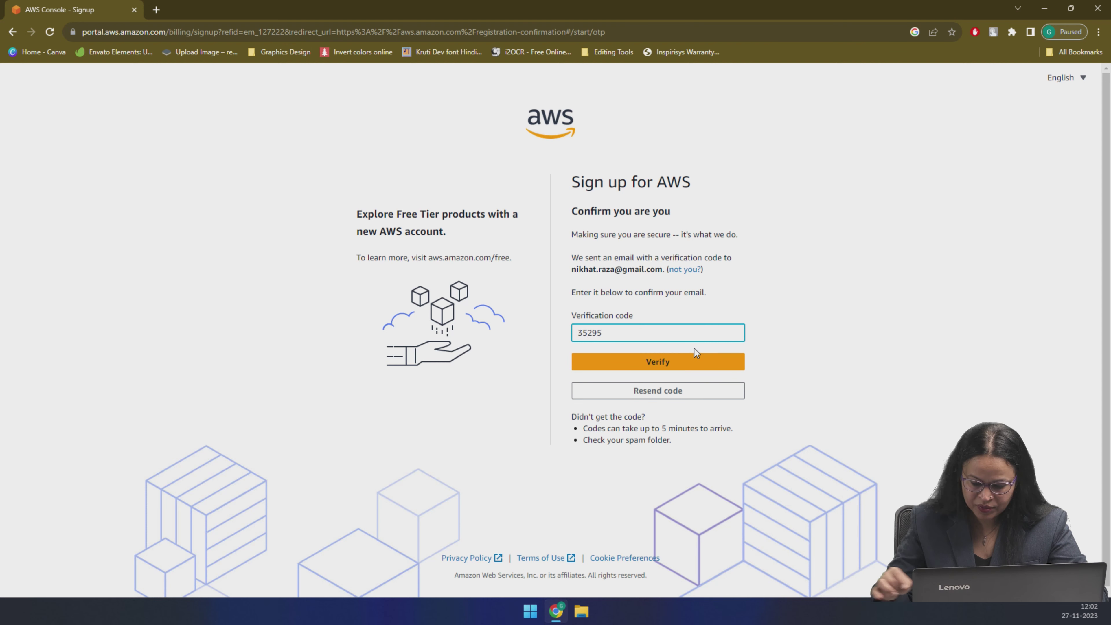
pyautogui.click(601, 334)
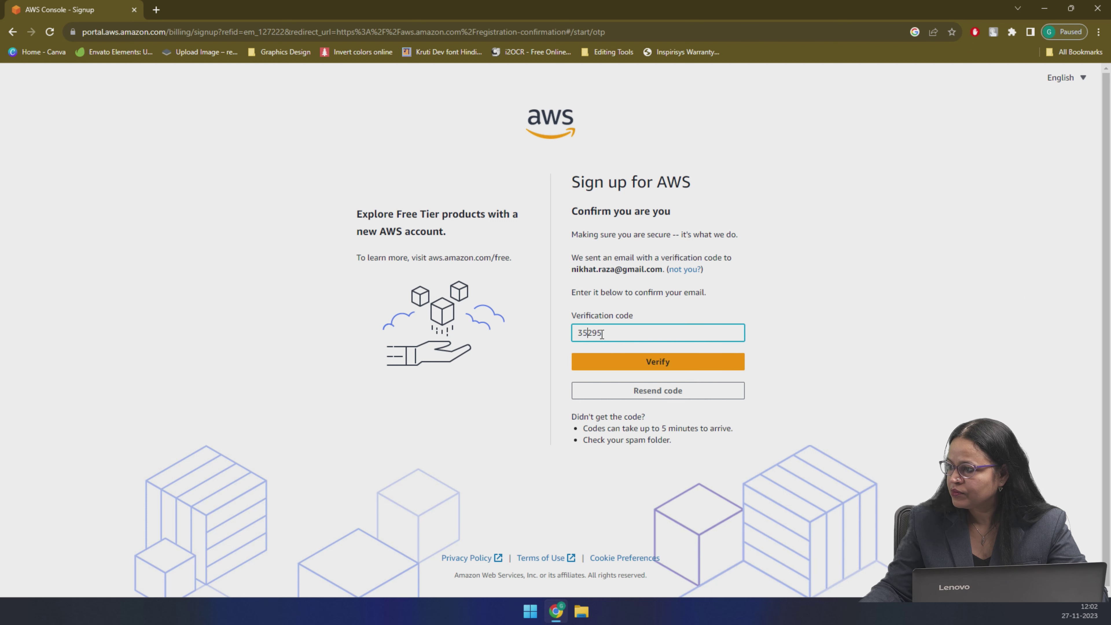
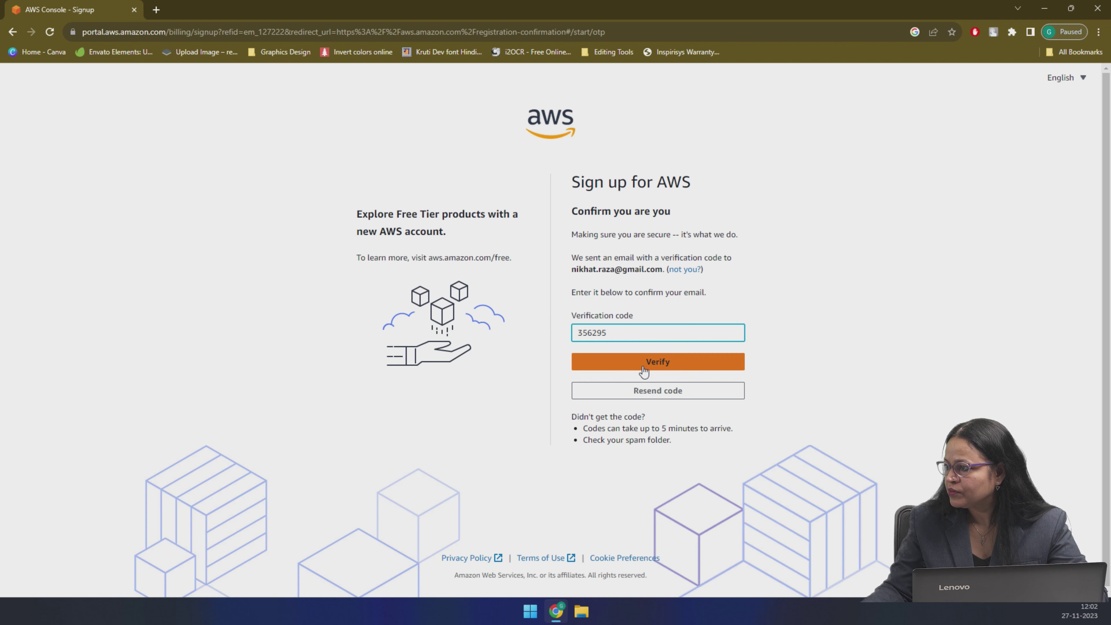
pyautogui.click(624, 363)
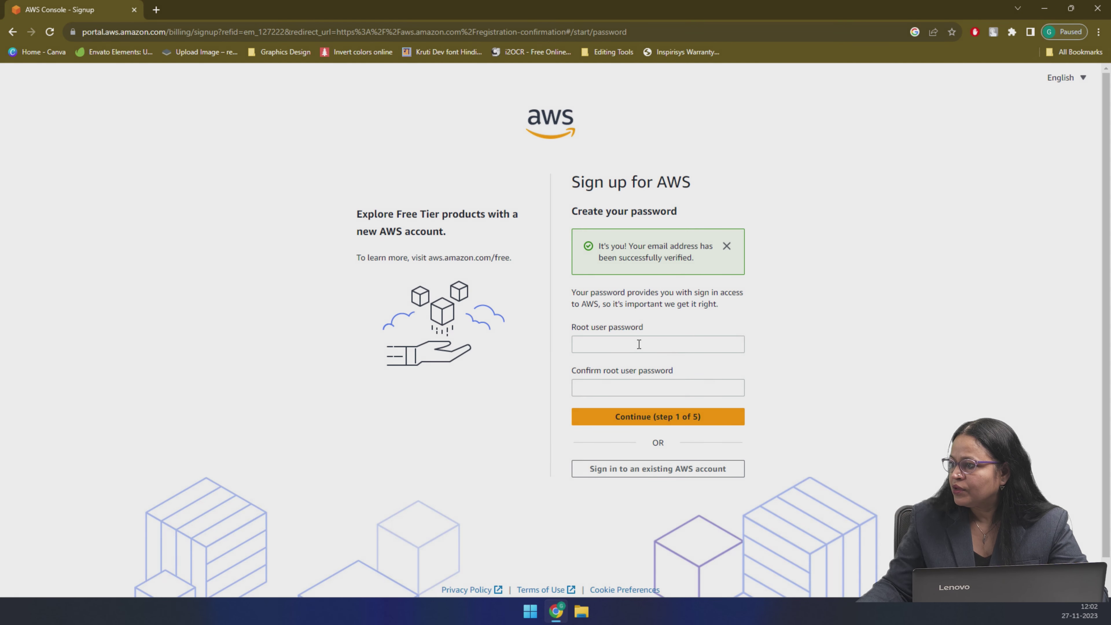
# Enter a root user password and its confirmation, then submit step 1 of 5.
pyautogui.click(636, 341)
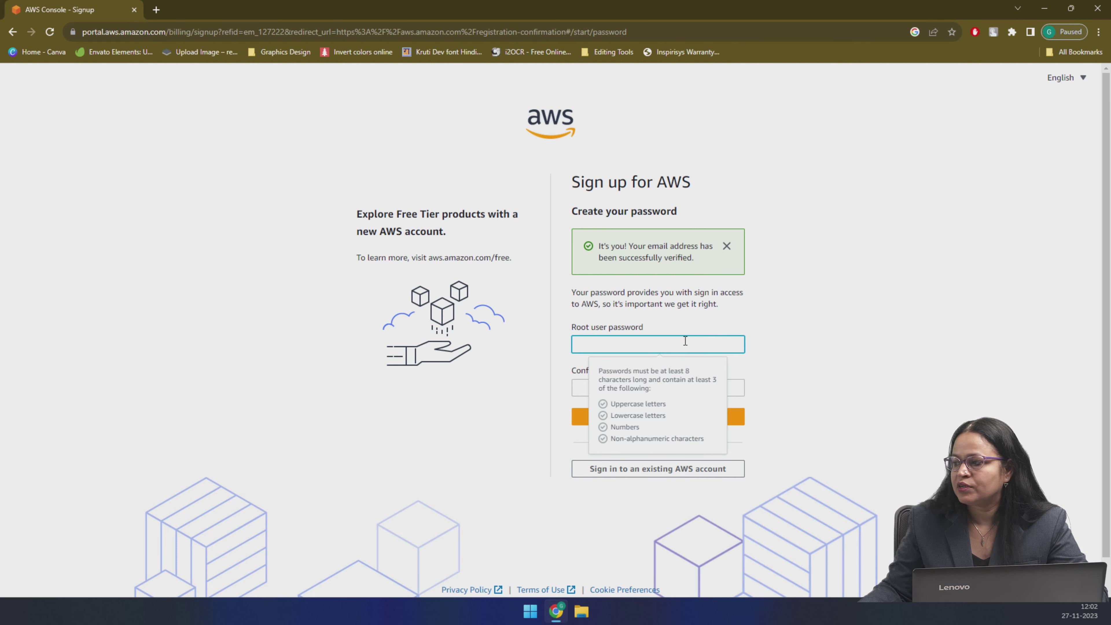
pyautogui.click(704, 363)
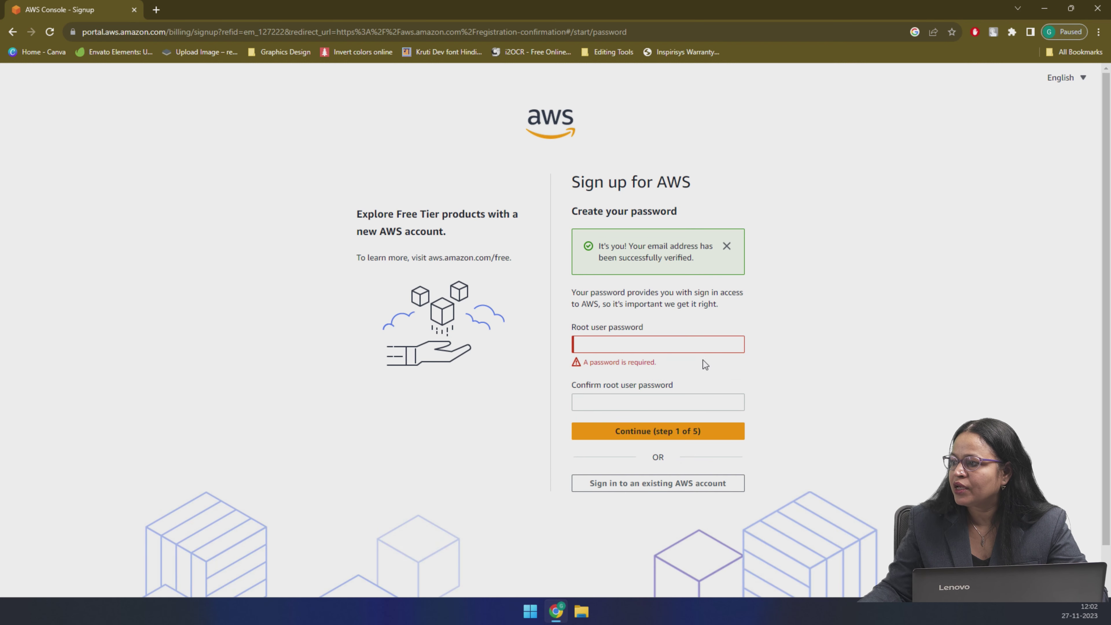
pyautogui.click(676, 343)
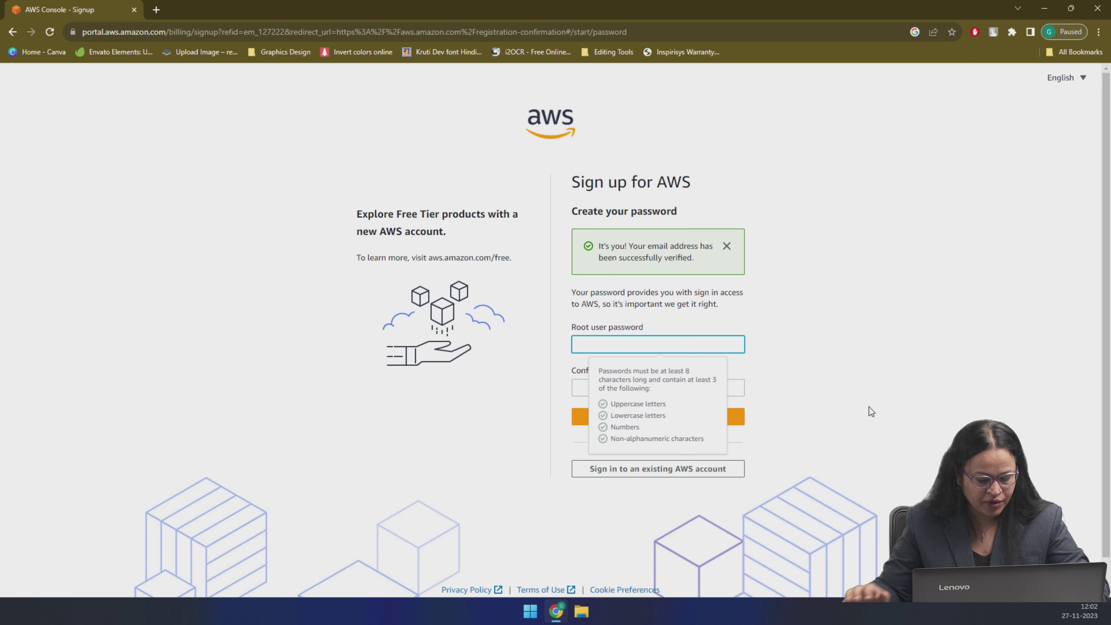
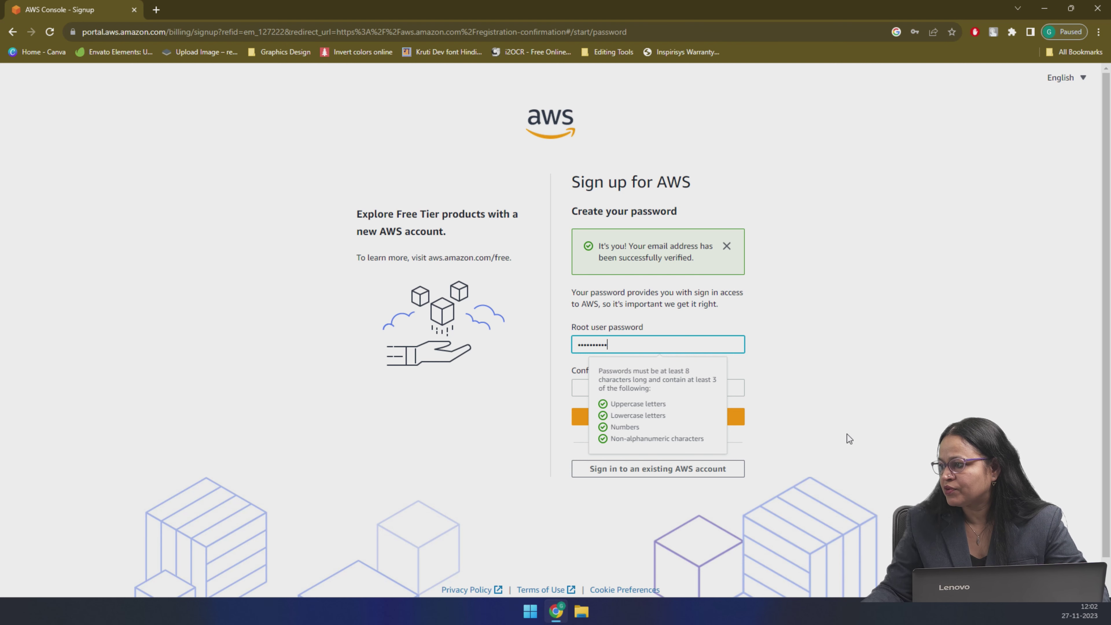
pyautogui.click(830, 387)
pyautogui.click(598, 385)
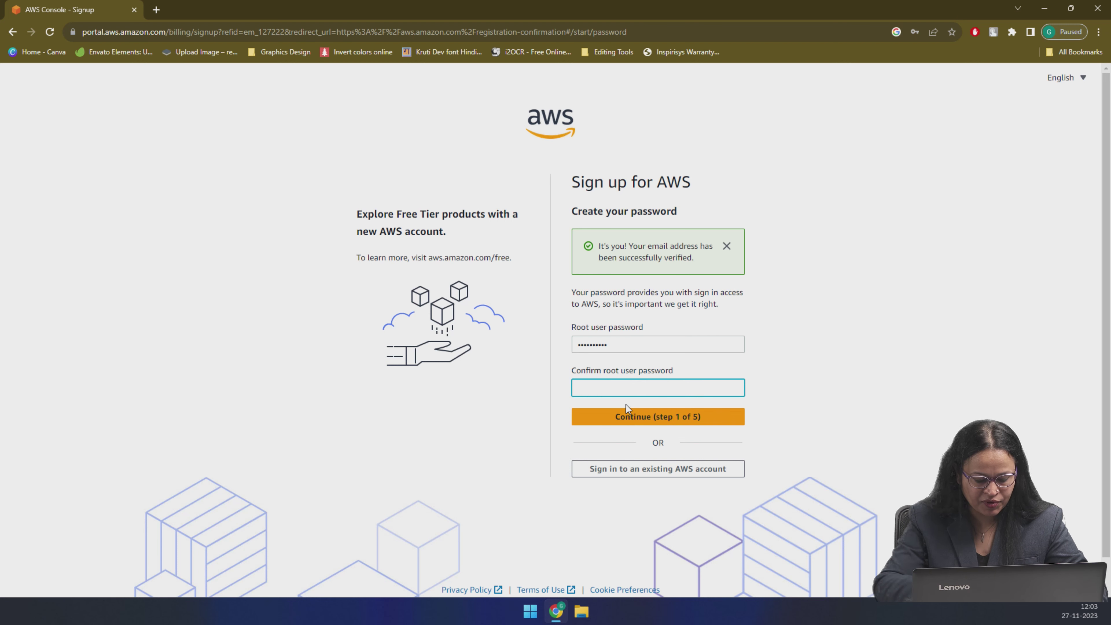
pyautogui.write('••••••')
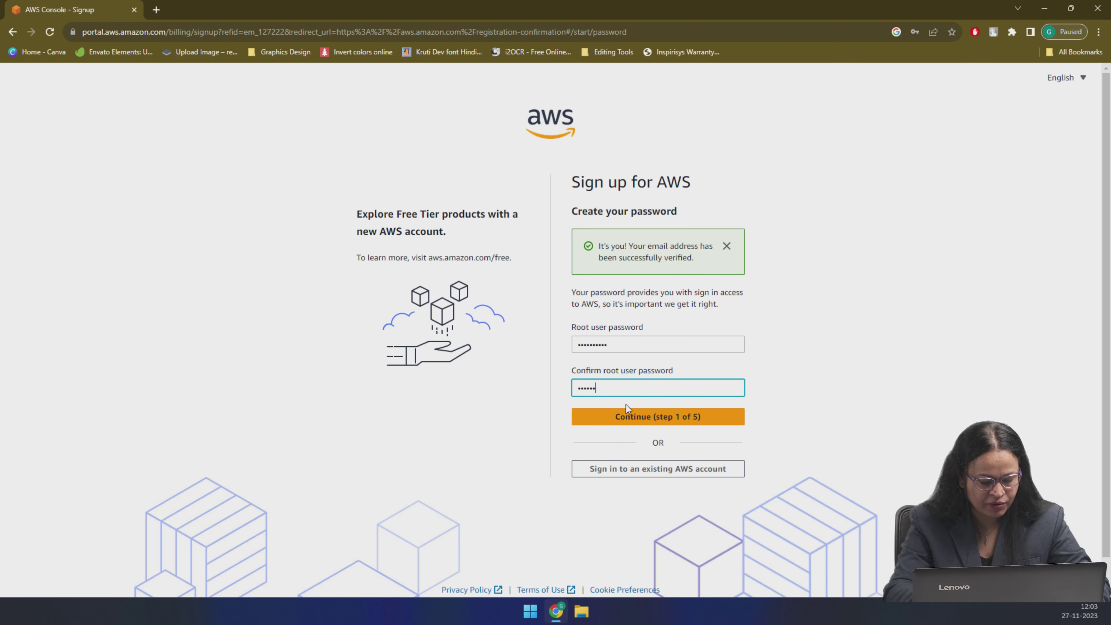
pyautogui.write('••••')
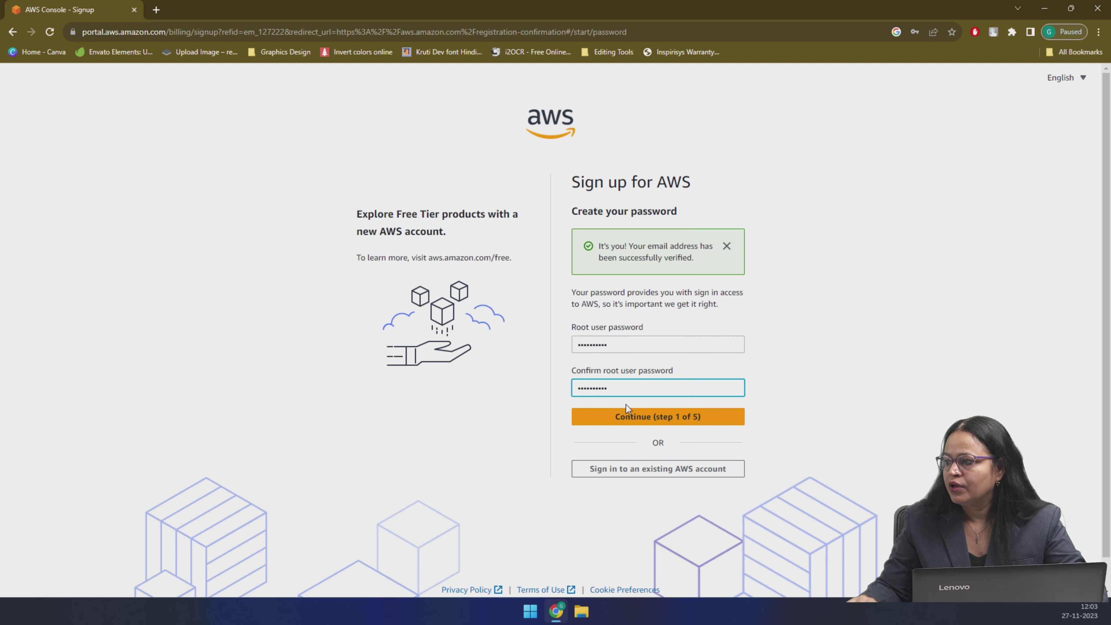
pyautogui.click(656, 418)
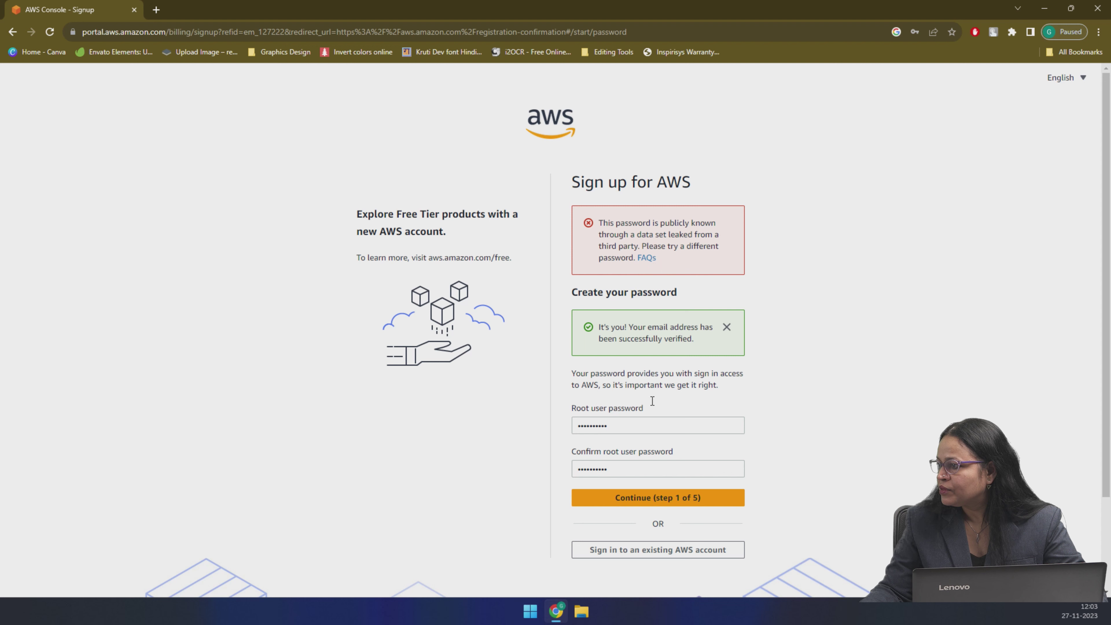
# Replace the rejected root user password with a new password.
pyautogui.click(639, 424)
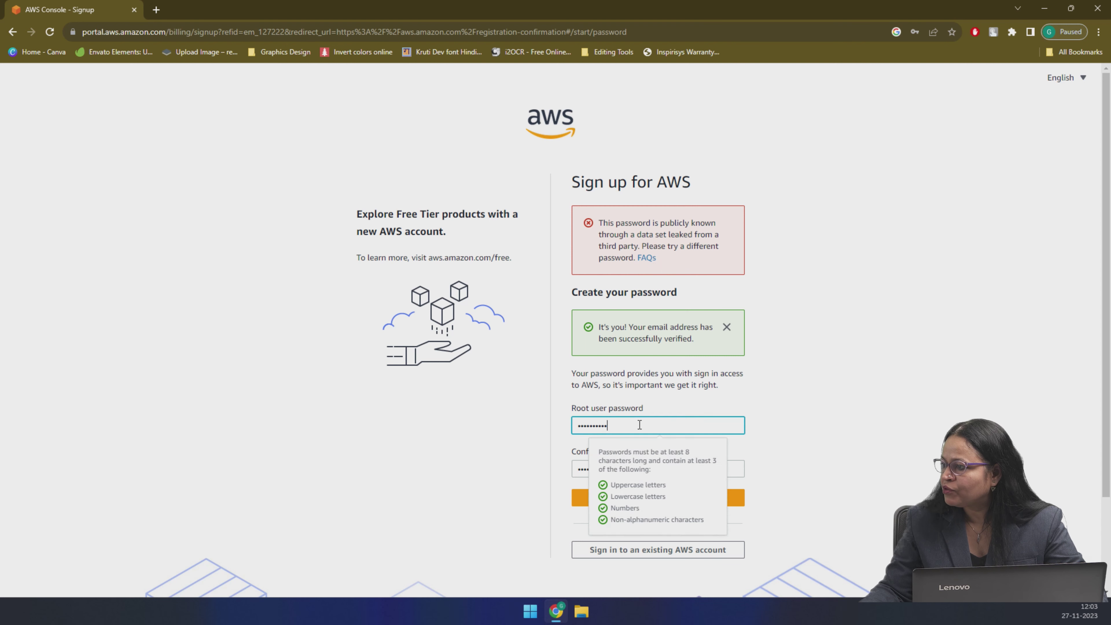
pyautogui.moveTo(643, 425); pyautogui.dragTo(553, 428)
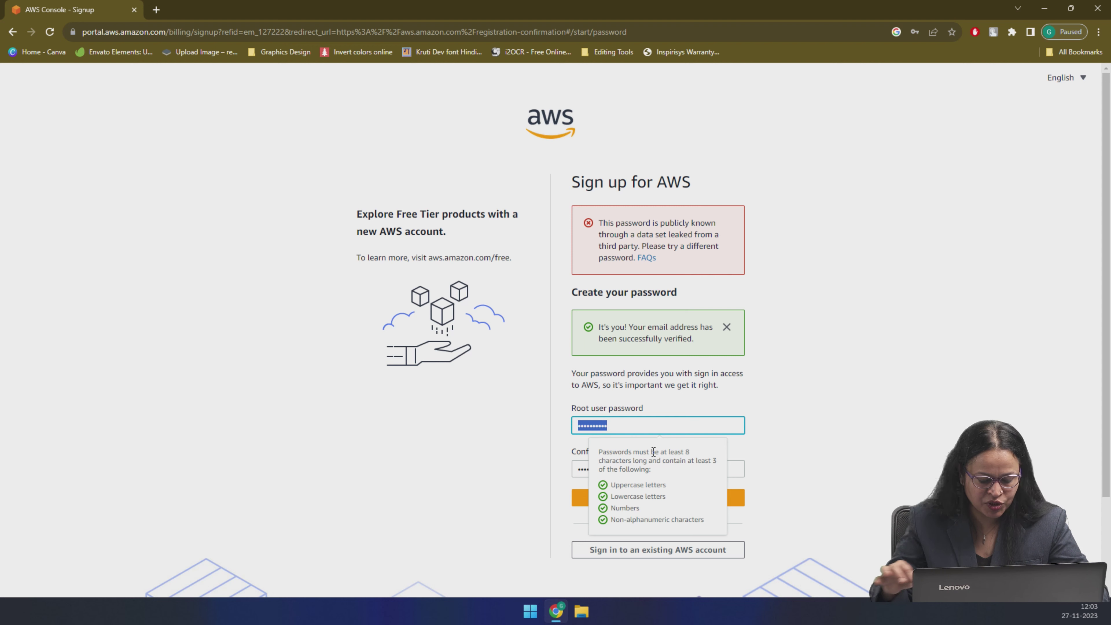
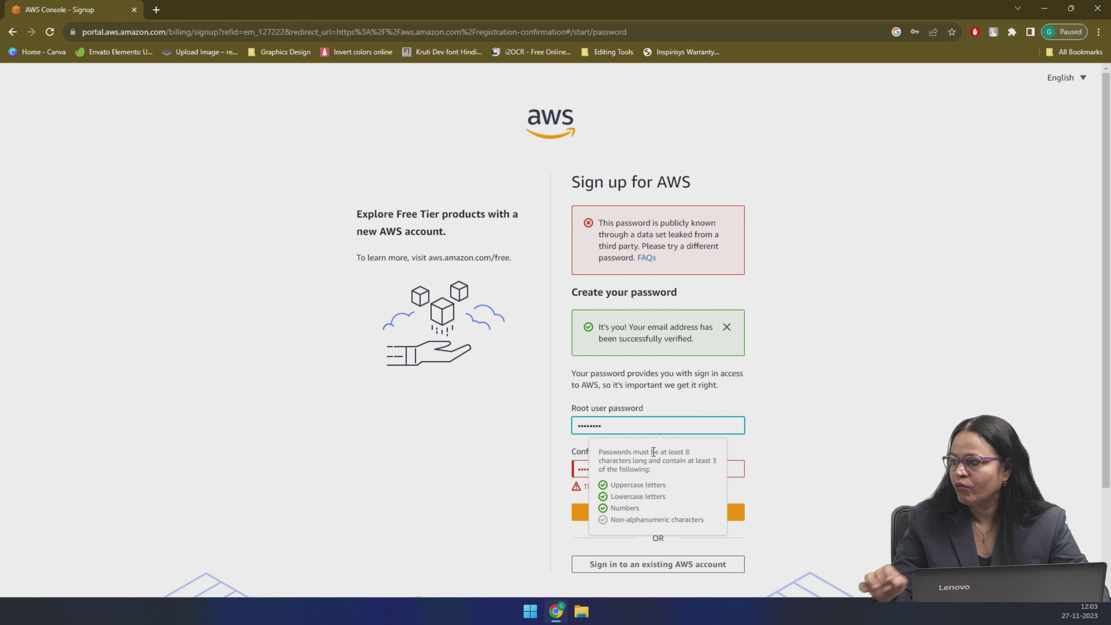
pyautogui.click(814, 462)
# Overwrite the password confirmation with a new entry and try to continue.
pyautogui.moveTo(644, 465); pyautogui.dragTo(561, 467)
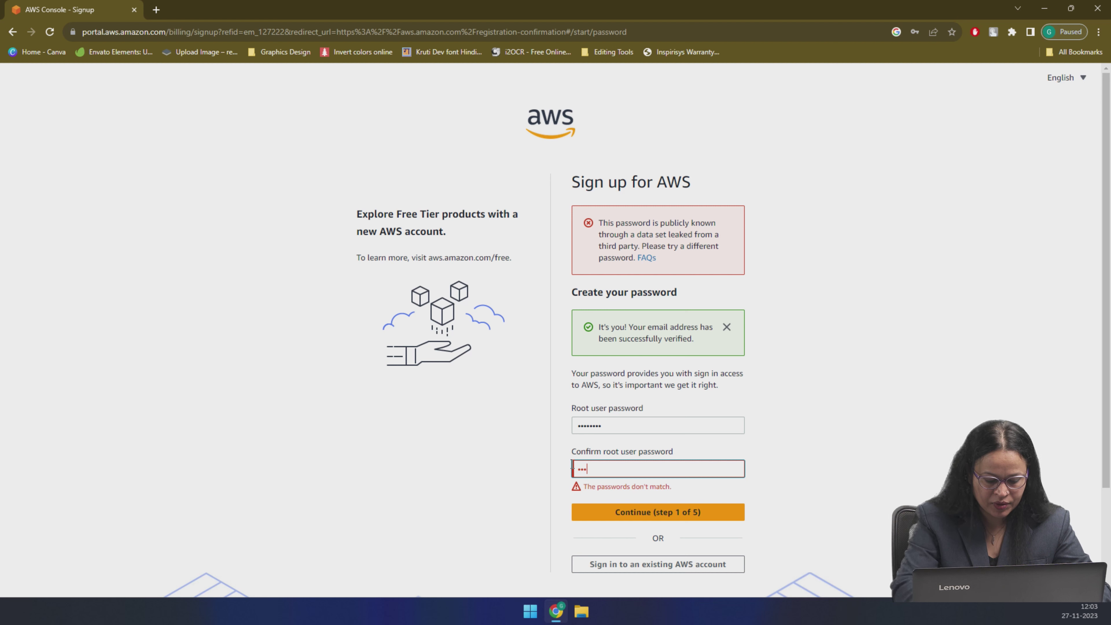
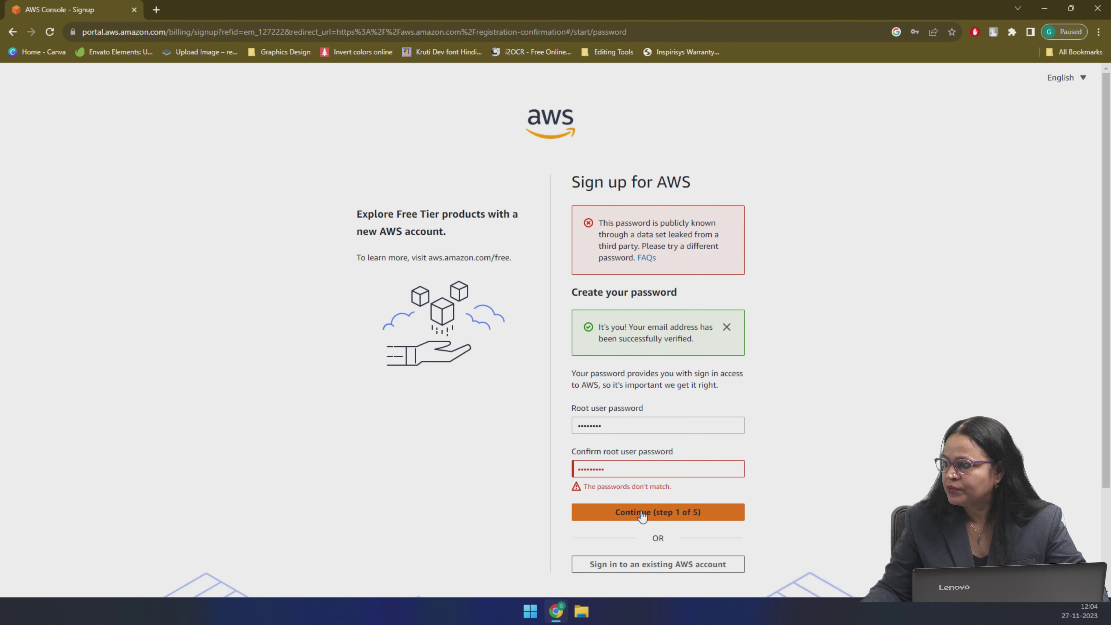
pyautogui.moveTo(662, 470); pyautogui.dragTo(565, 469)
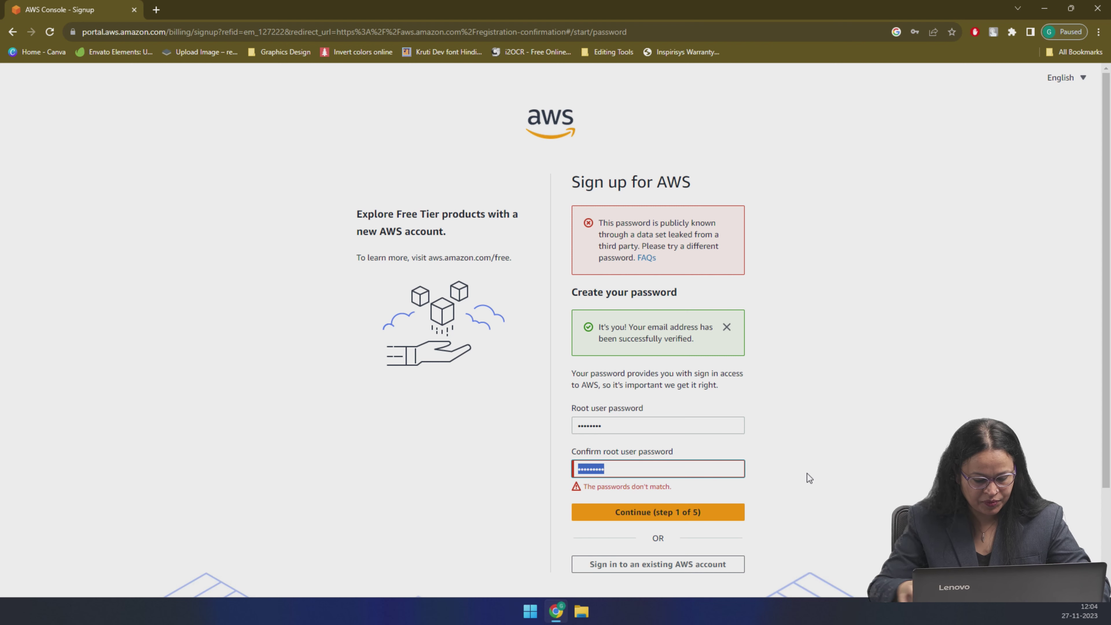
pyautogui.write('•')
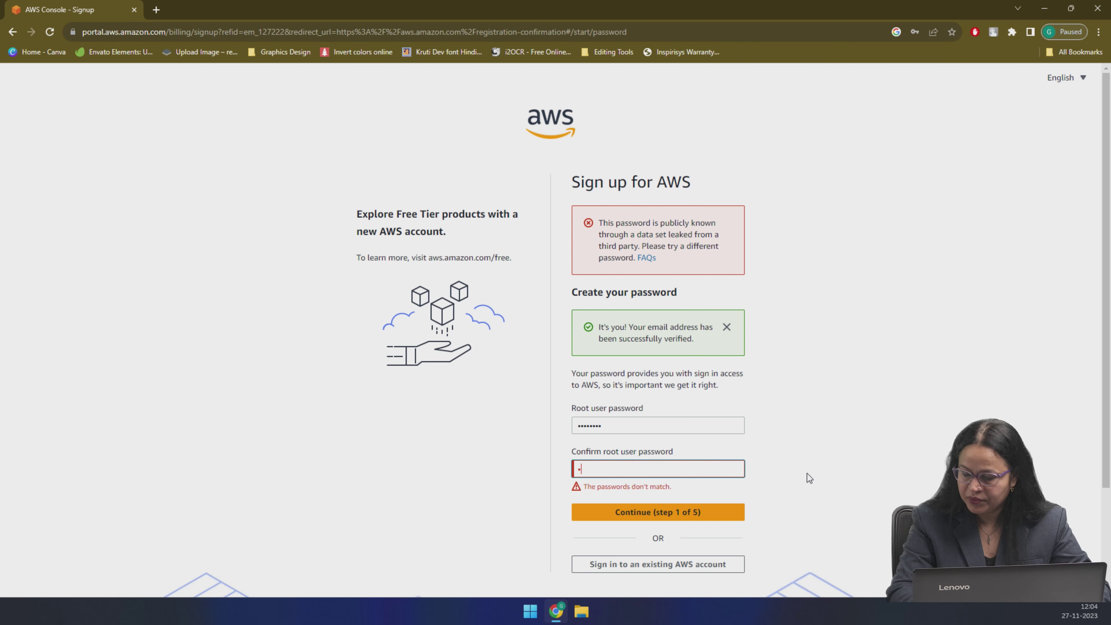
pyautogui.write('••••••••')
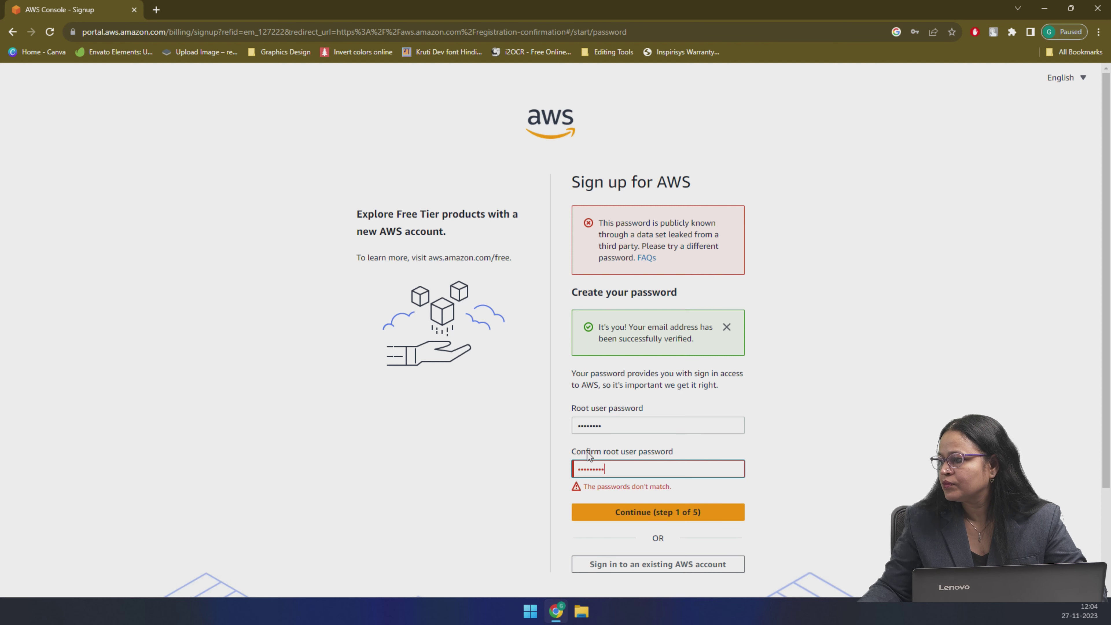
pyautogui.click(617, 512)
# Clear and retype the password confirmation several times, then try Continue again.
pyautogui.click(616, 469)
pyautogui.doubleClick(596, 466)
pyautogui.write('•••••••••')
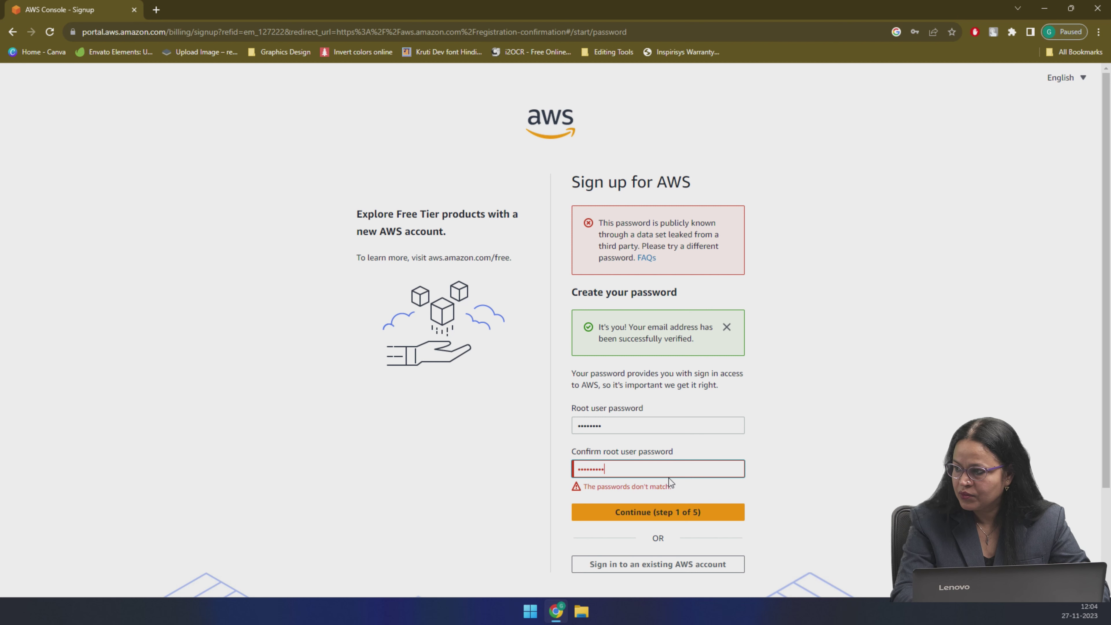
pyautogui.press('BackSpace')
pyautogui.press('BackSpace')
pyautogui.press('BackSpace')
pyautogui.press('BackSpace')
pyautogui.press('BackSpace')
pyautogui.press('BackSpace')
pyautogui.press('BackSpace')
pyautogui.press('BackSpace')
pyautogui.press('BackSpace')
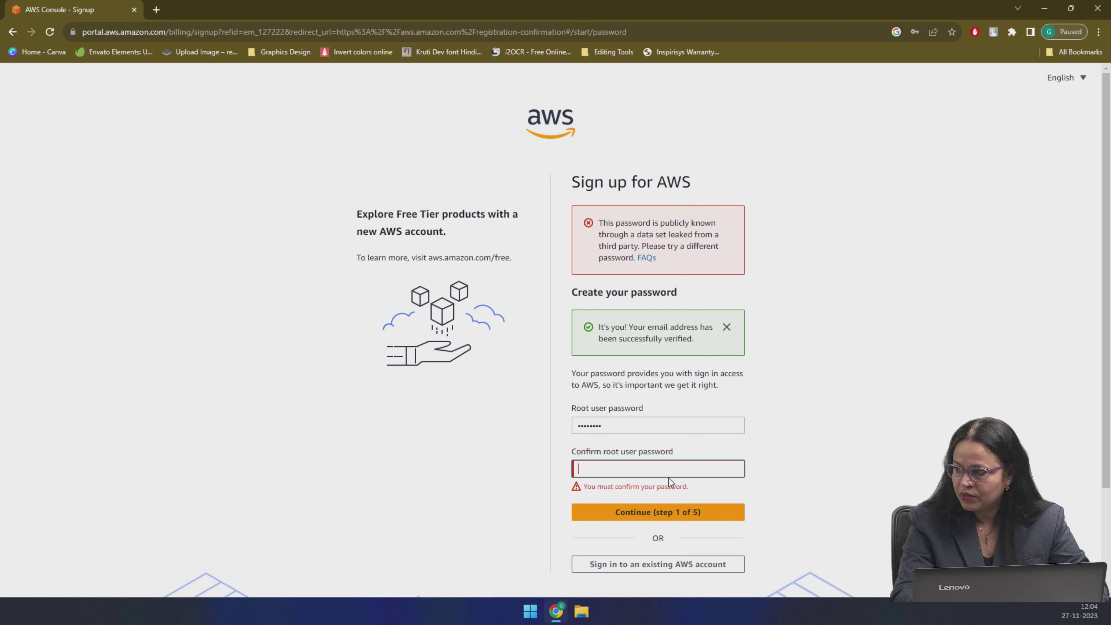
pyautogui.write('•••••')
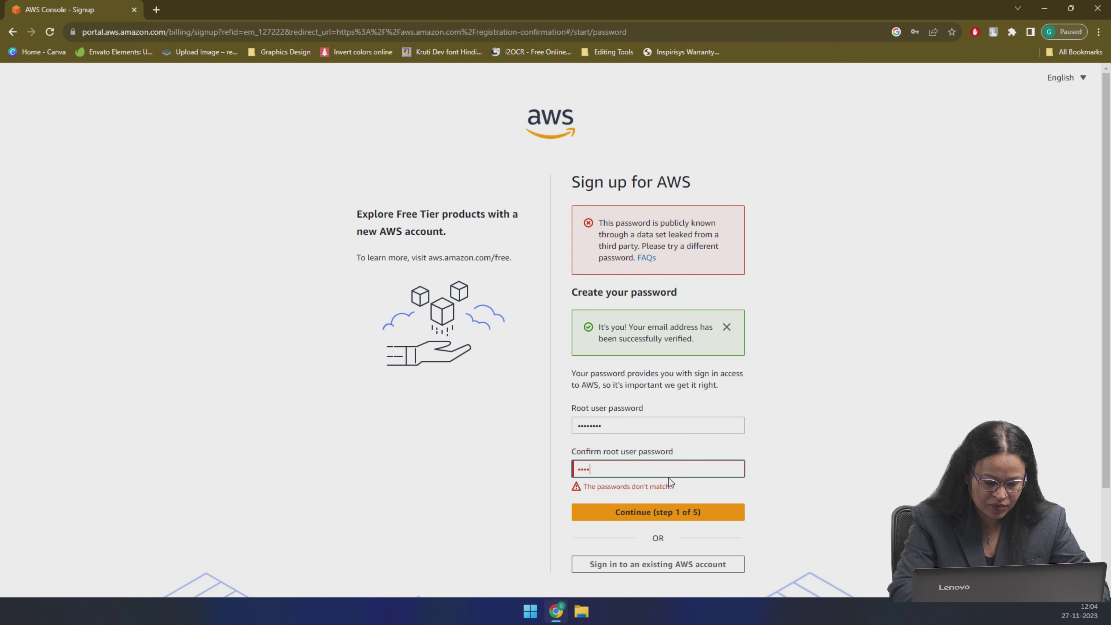
pyautogui.write('•')
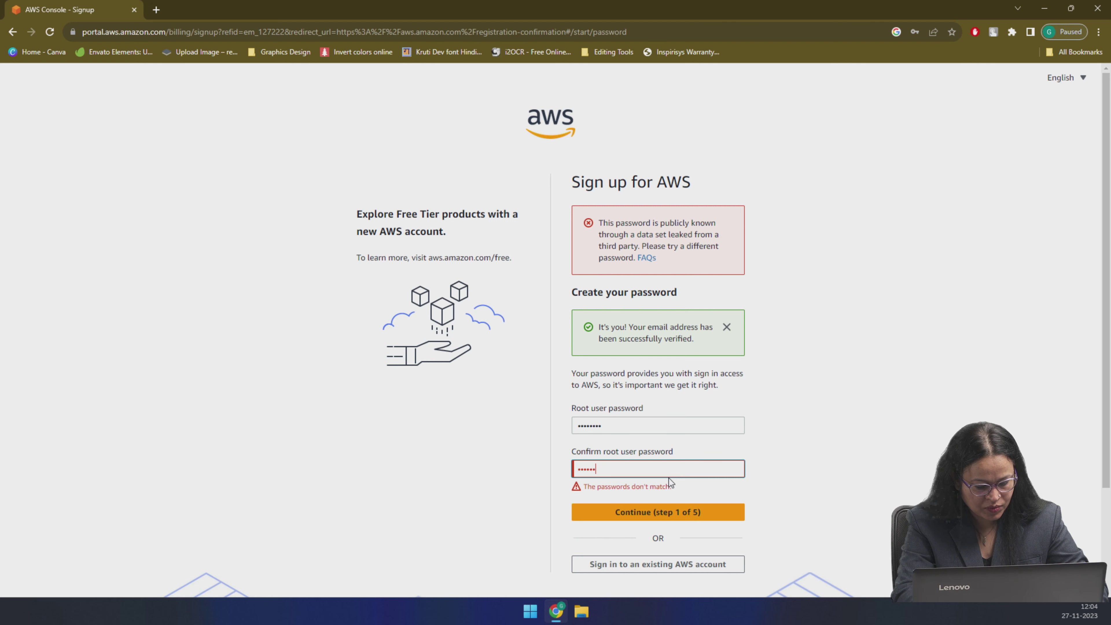
pyautogui.press('BackSpace')
pyautogui.press('BackSpace')
pyautogui.press('BackSpace')
pyautogui.press('BackSpace')
pyautogui.press('BackSpace')
pyautogui.press('BackSpace')
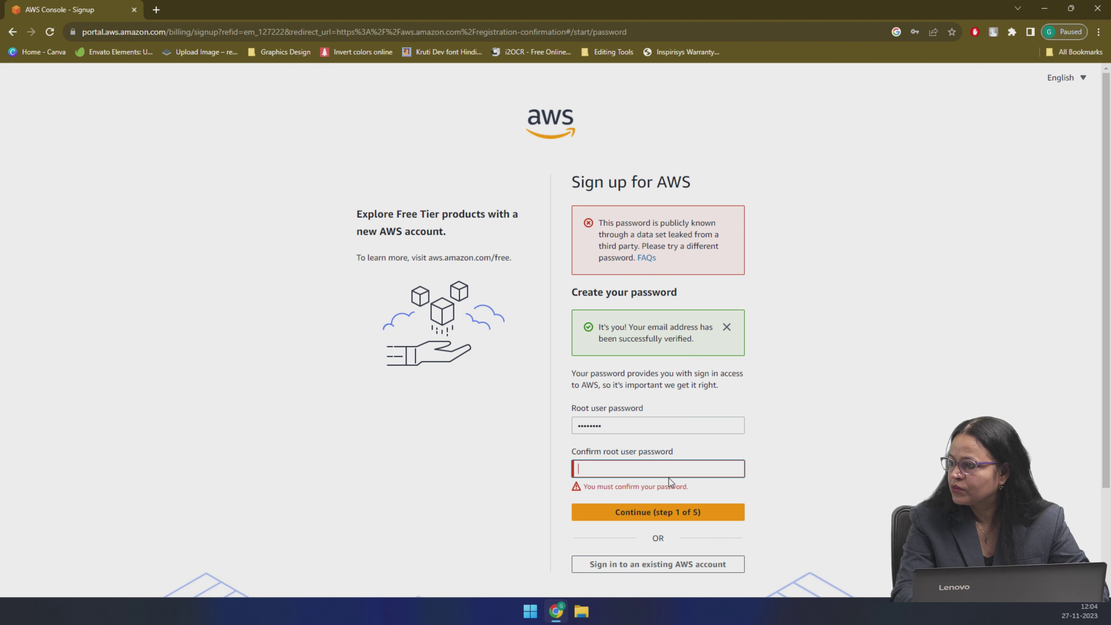
pyautogui.write('•••••')
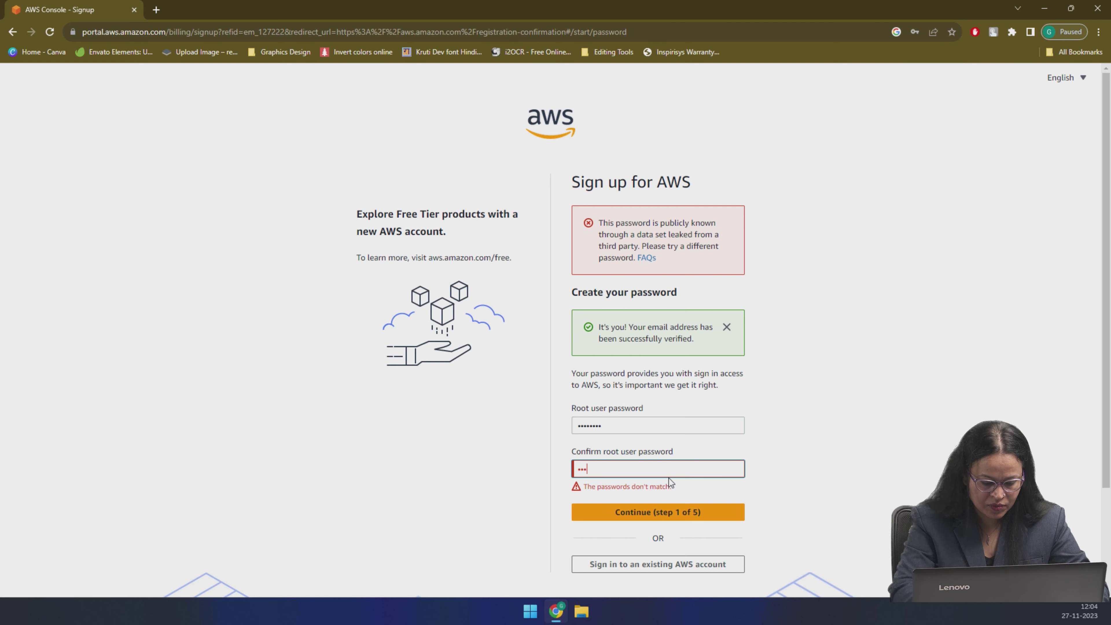
pyautogui.write('••••')
pyautogui.click(670, 515)
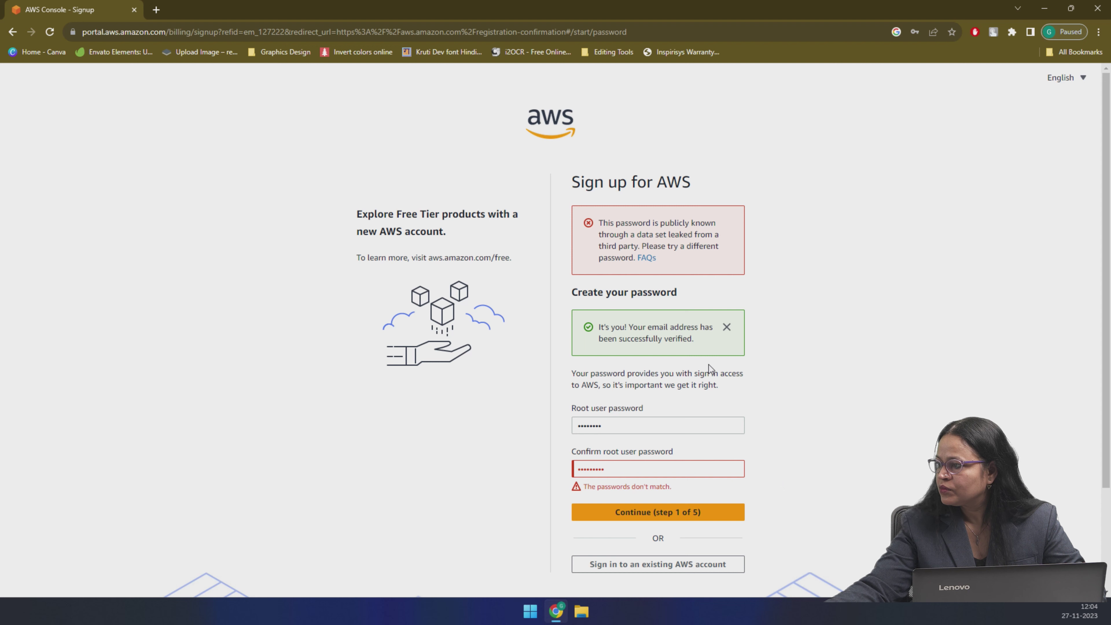
# Erase the root user password field and type a different password.
pyautogui.click(625, 470)
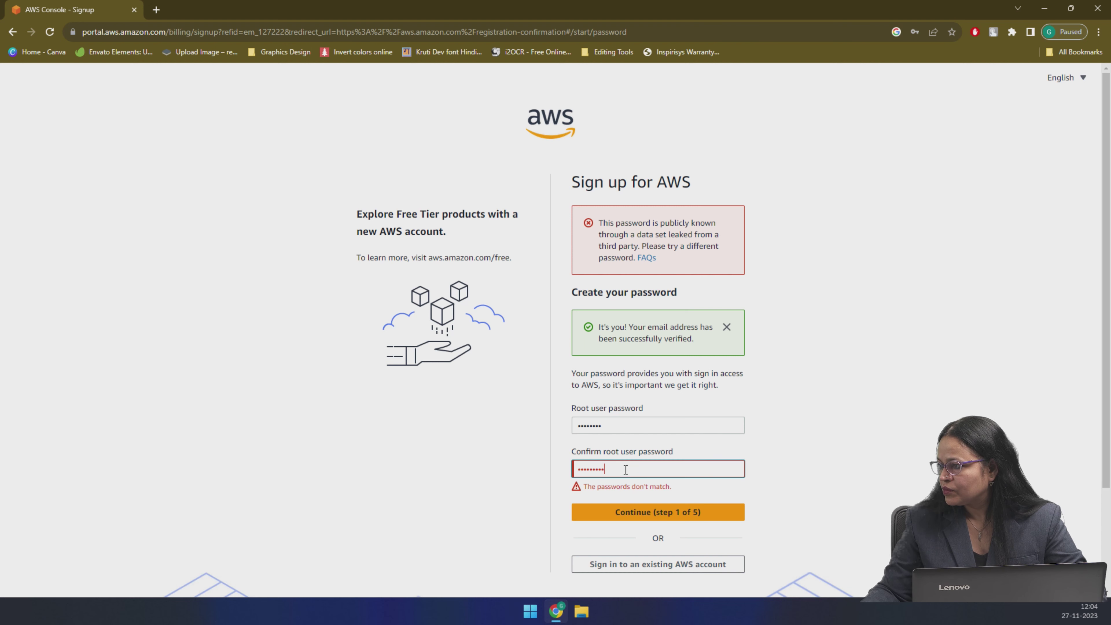
pyautogui.moveTo(603, 469); pyautogui.dragTo(568, 465)
pyautogui.click(627, 420)
pyautogui.moveTo(623, 422); pyautogui.dragTo(570, 430)
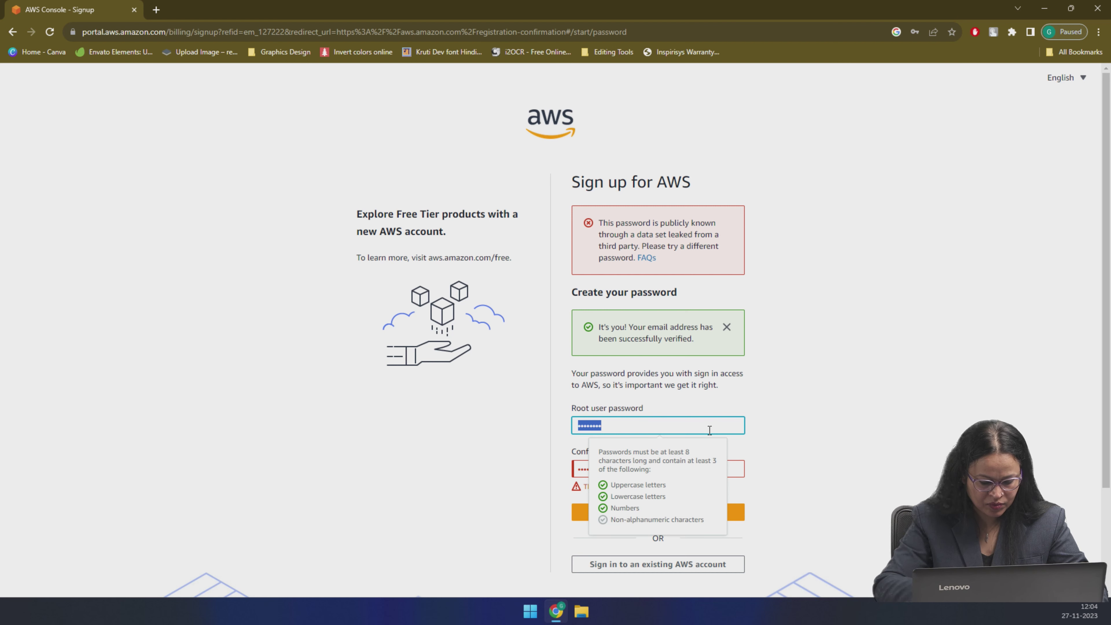
pyautogui.press('BackSpace')
pyautogui.write('••••')
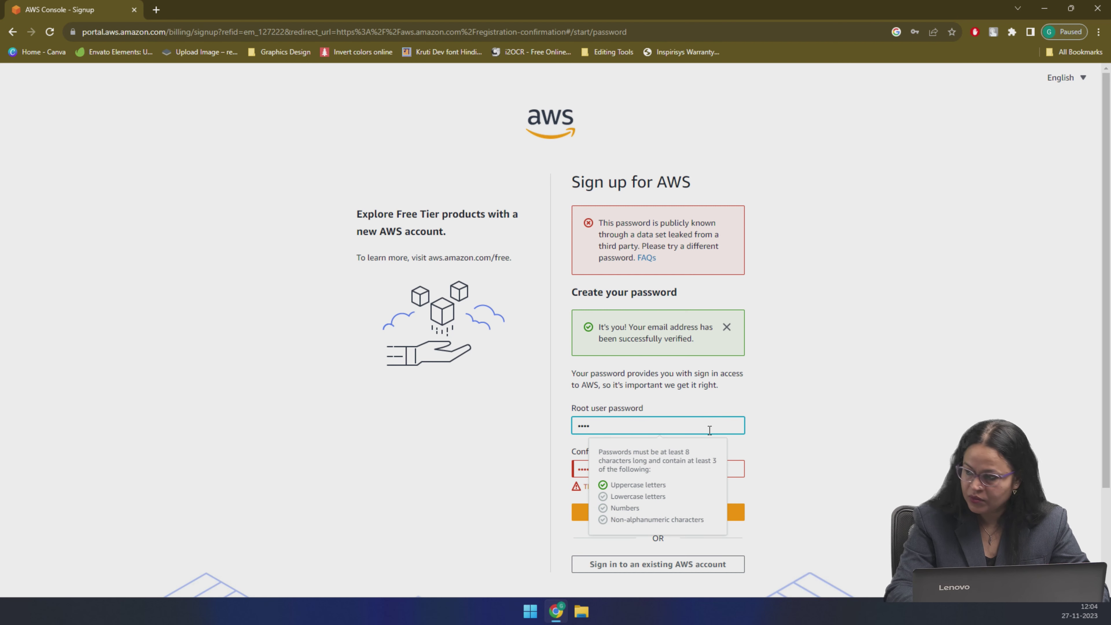
pyautogui.press('BackSpace')
pyautogui.press('BackSpace')
pyautogui.press('BackSpace')
pyautogui.write('••••••')
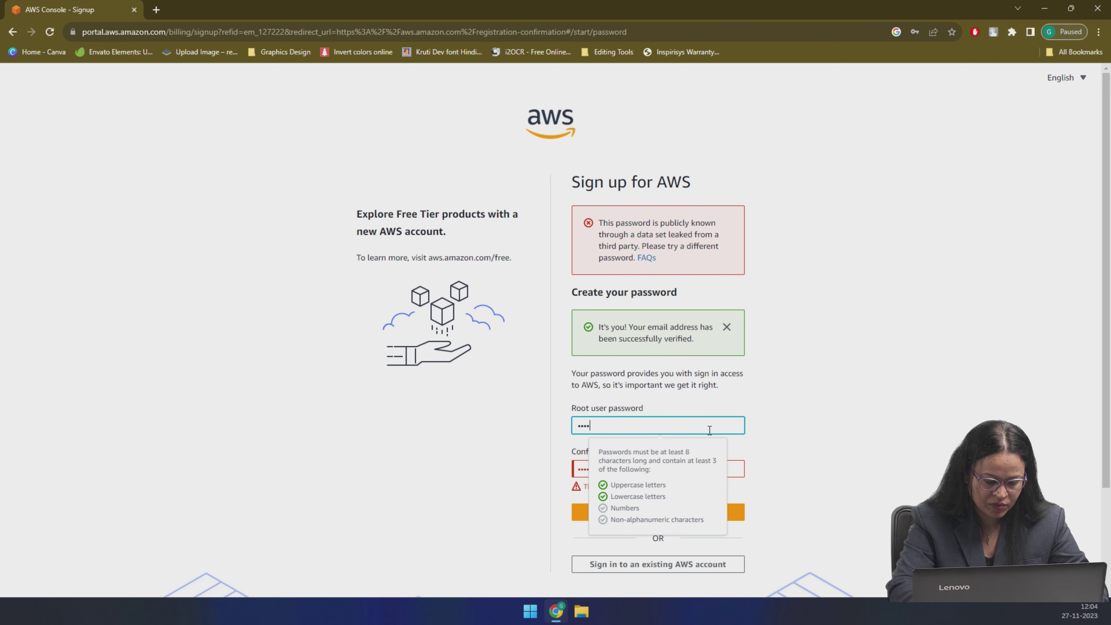
pyautogui.write('•••')
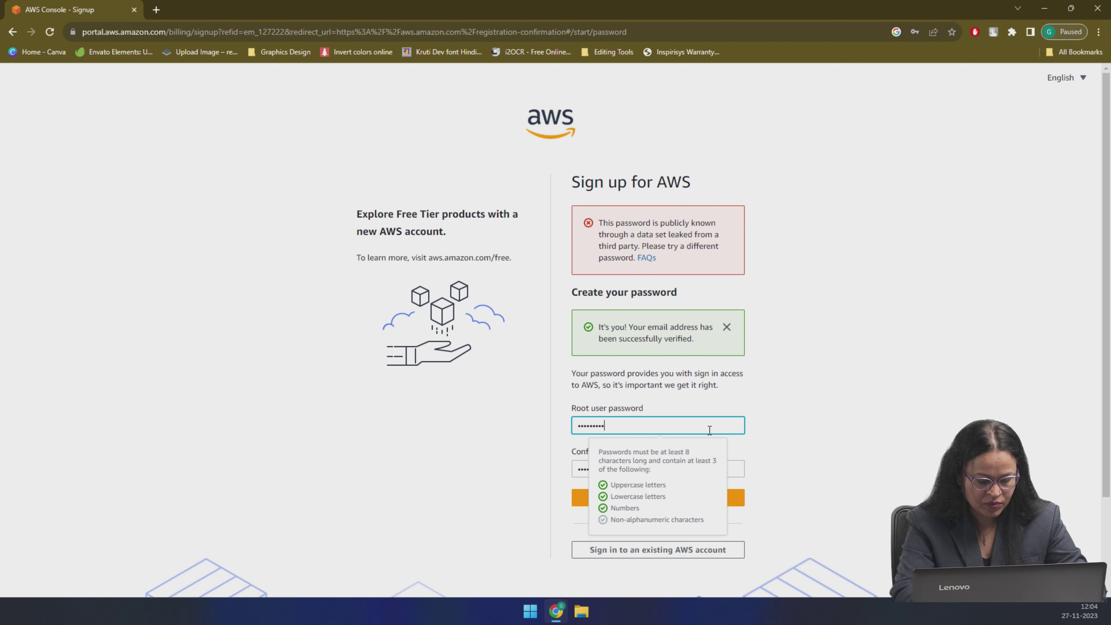
# Retype the matching password confirmation and submit the password step.
pyautogui.click(813, 437)
pyautogui.moveTo(635, 466); pyautogui.dragTo(562, 468)
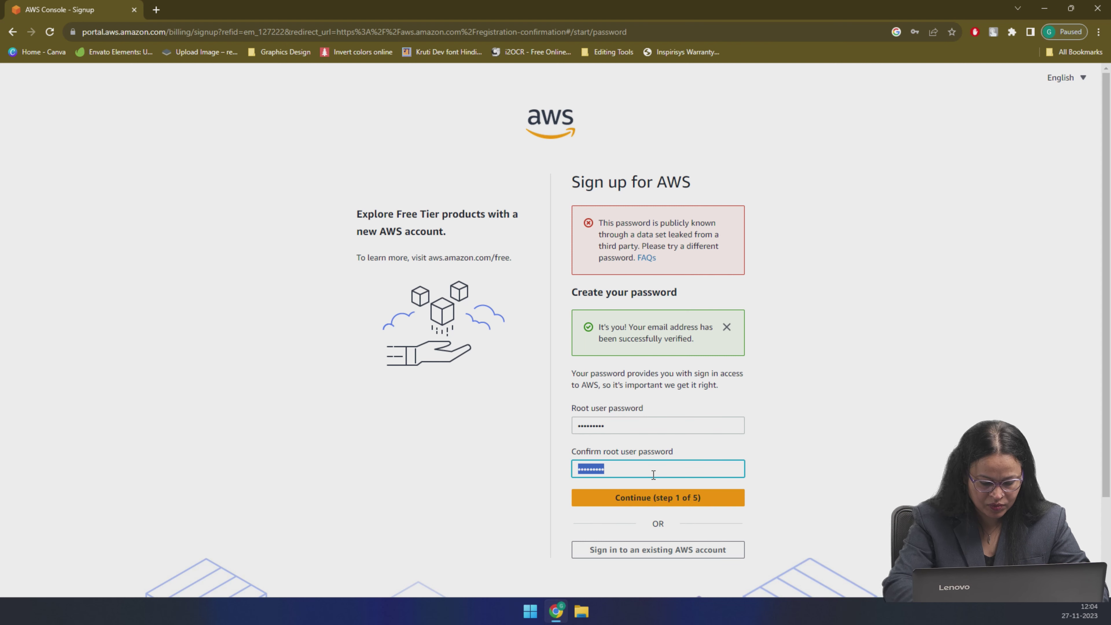
pyautogui.write('a')
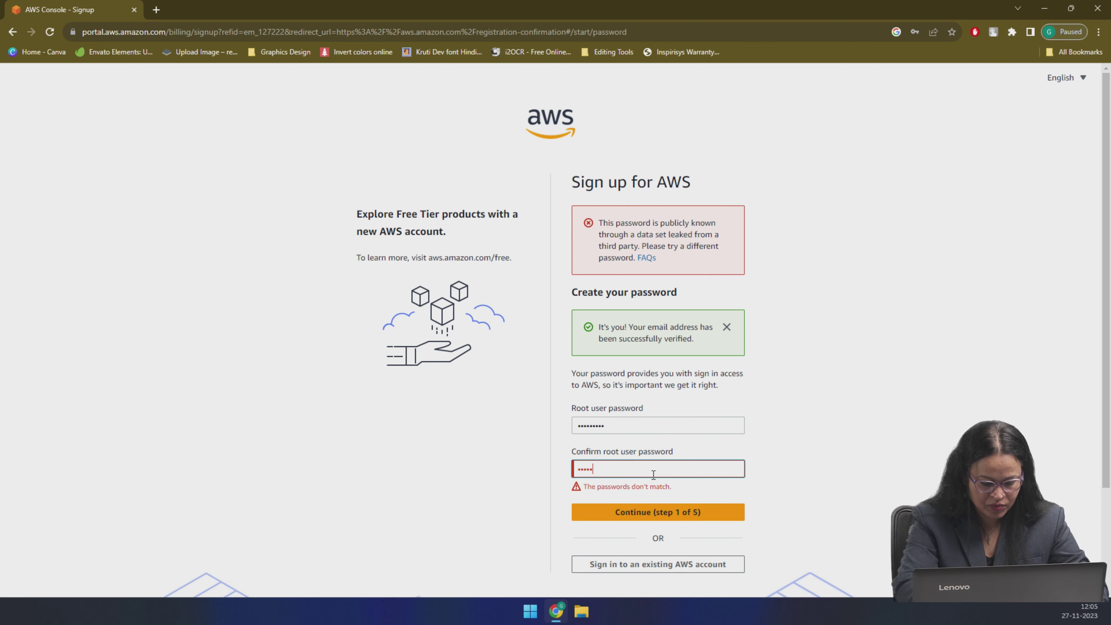
pyautogui.write('••')
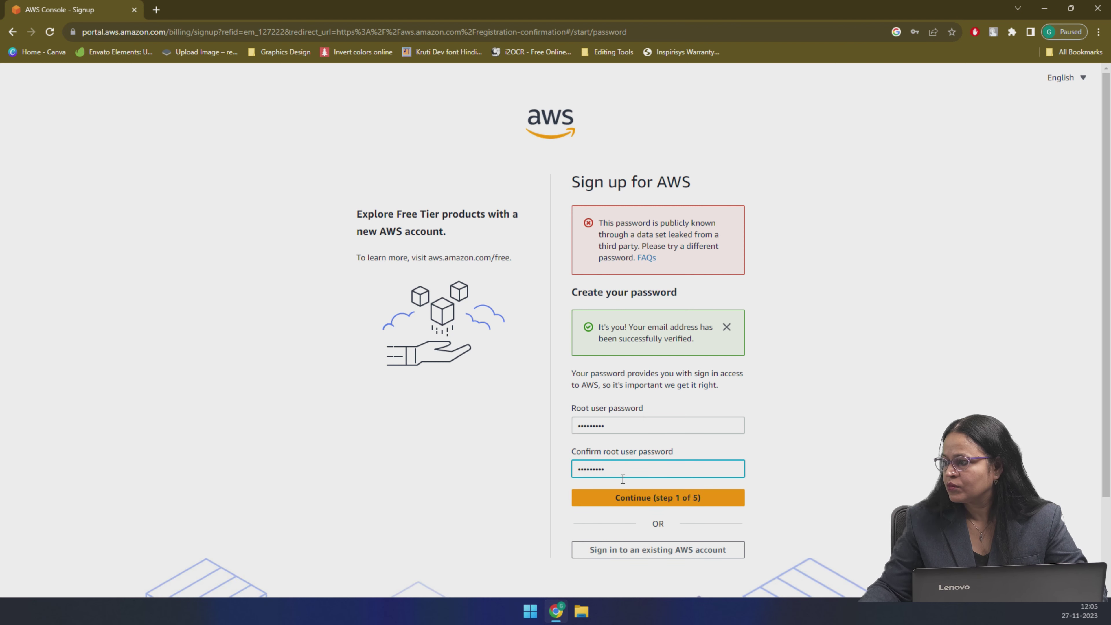
pyautogui.click(630, 507)
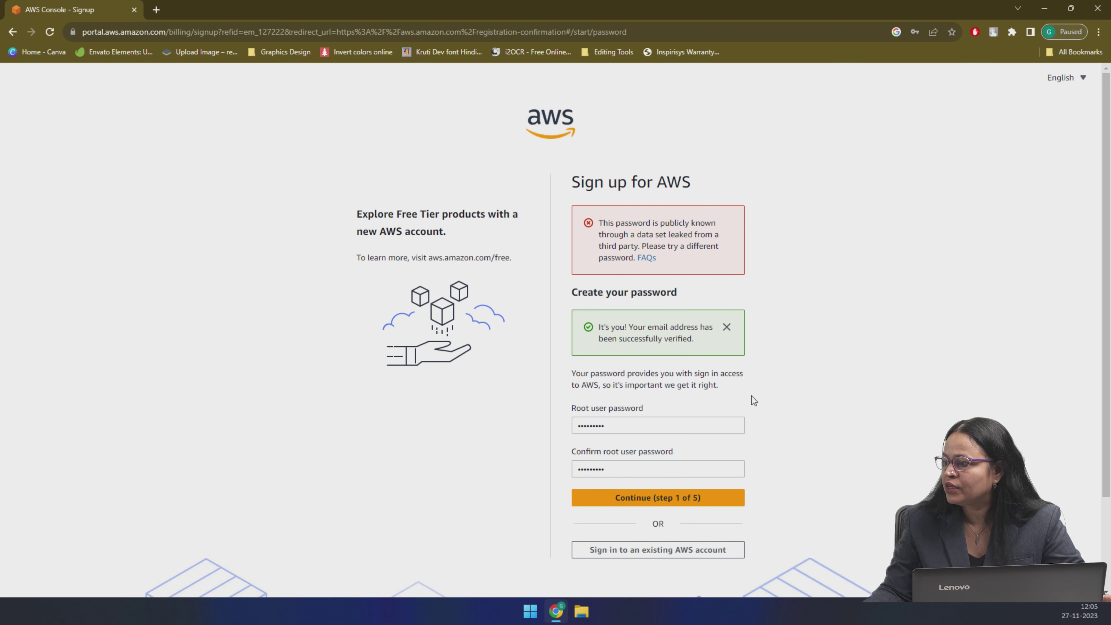
pyautogui.scroll(-3, 744, 396)
# Resubmit the password, read the leaked-password FAQ, and return to the AWS Free Tier page.
pyautogui.click(665, 394)
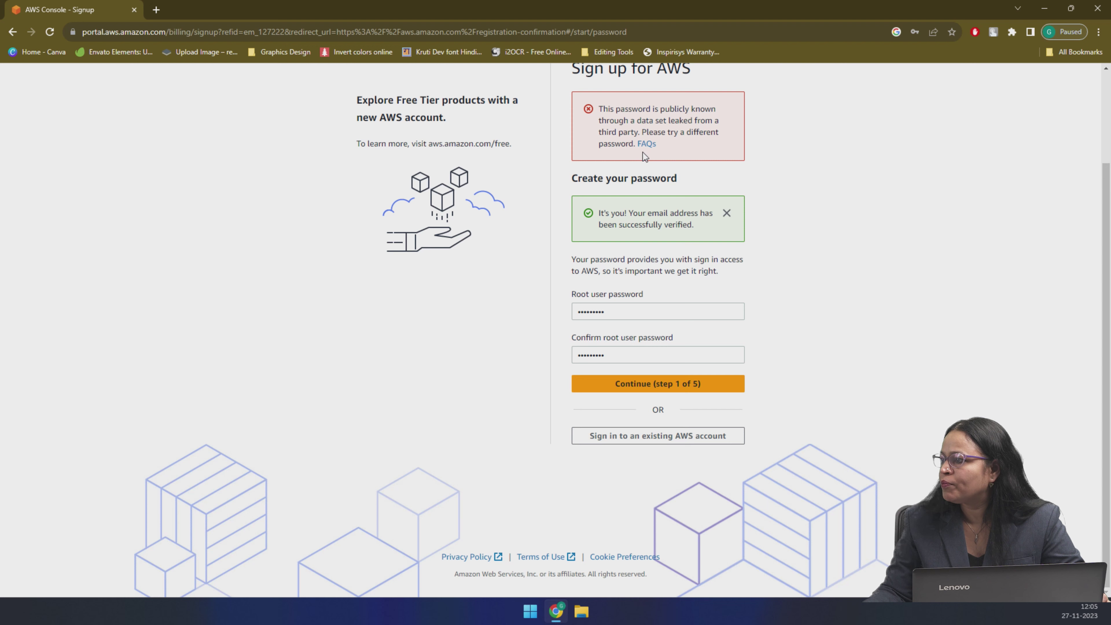
pyautogui.click(647, 144)
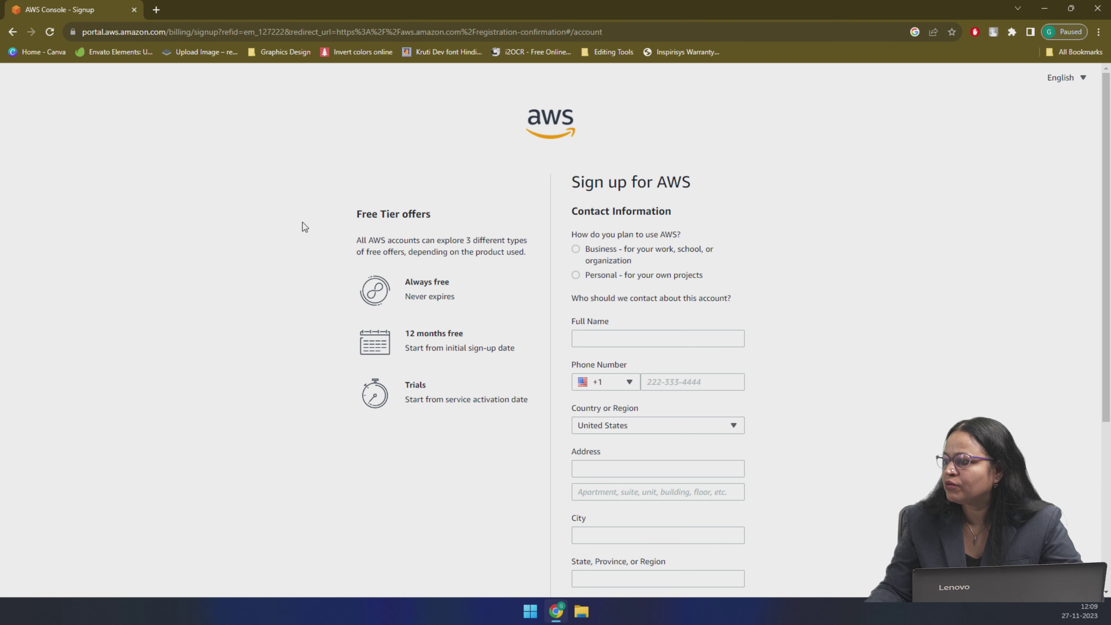
pyautogui.click(13, 31)
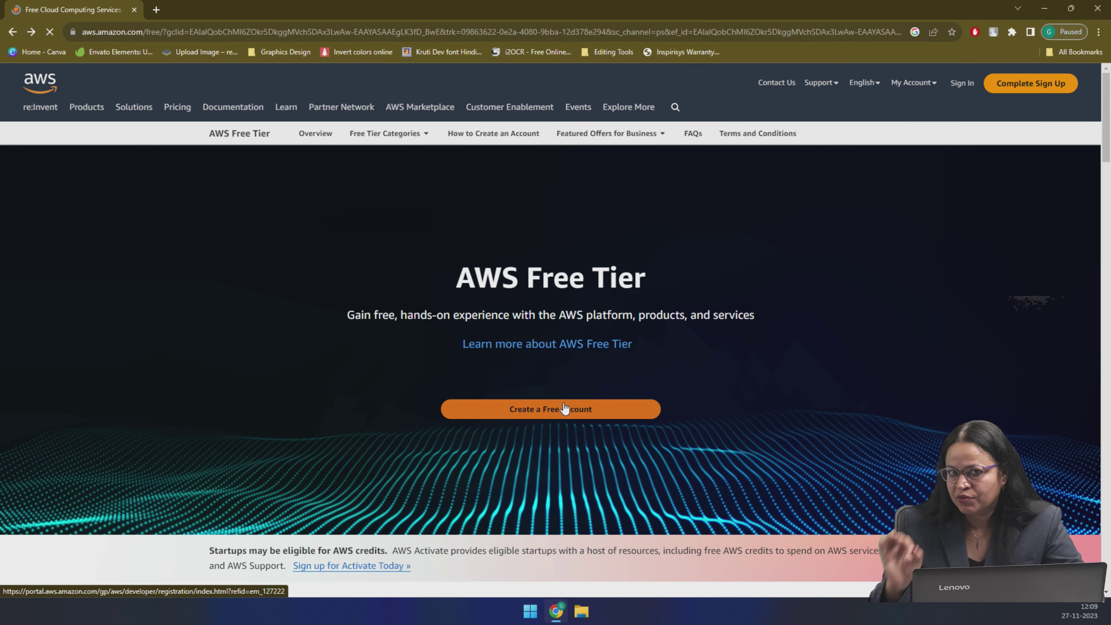
pyautogui.click(621, 405)
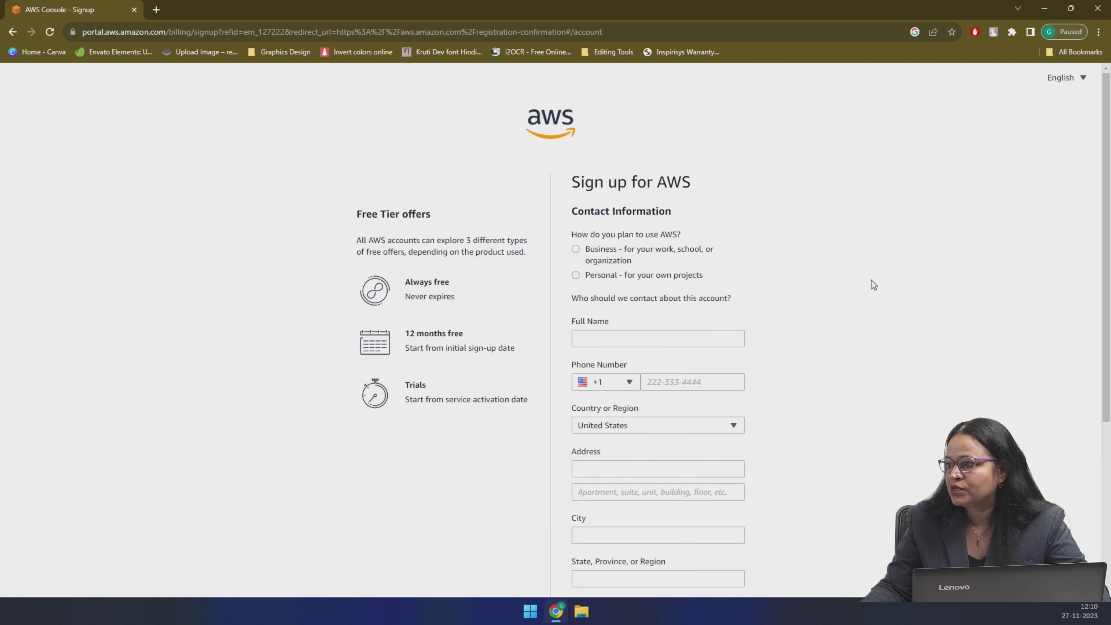
# Choose 'Personal - for your own projects' as the account's planned use.
pyautogui.scroll(-1, 920, 321)
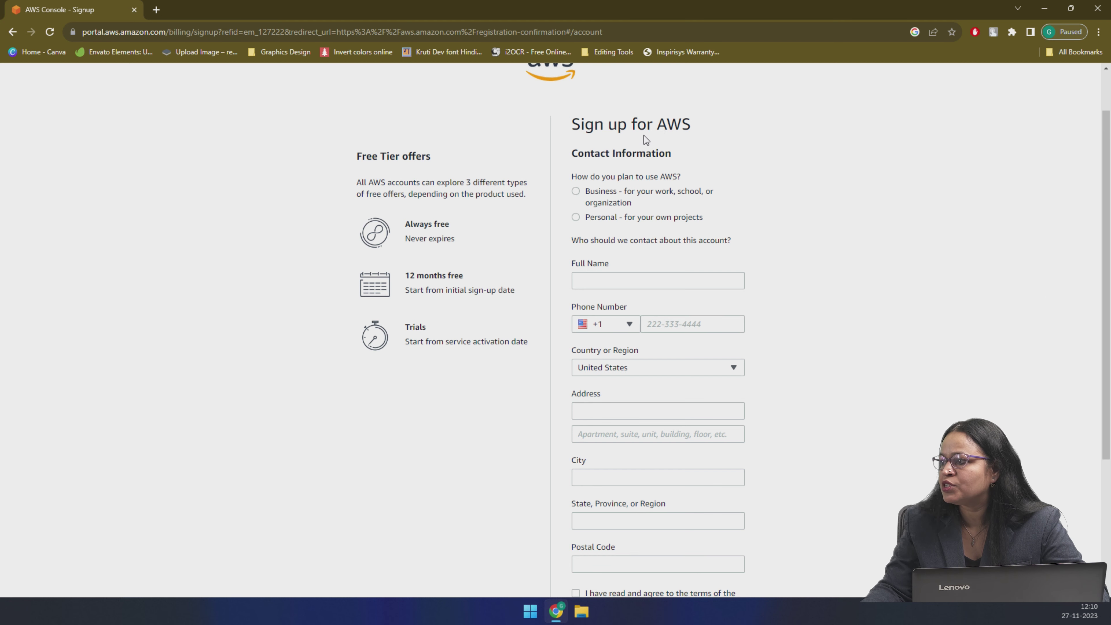
pyautogui.scroll(-1, 769, 204)
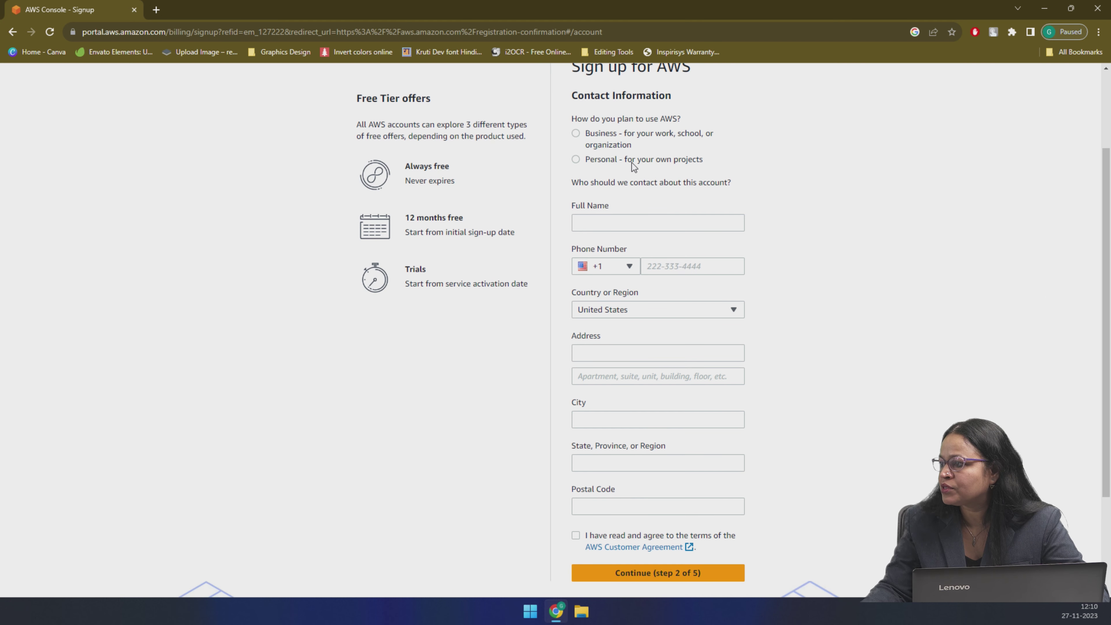
pyautogui.click(577, 159)
pyautogui.click(652, 223)
pyautogui.click(686, 267)
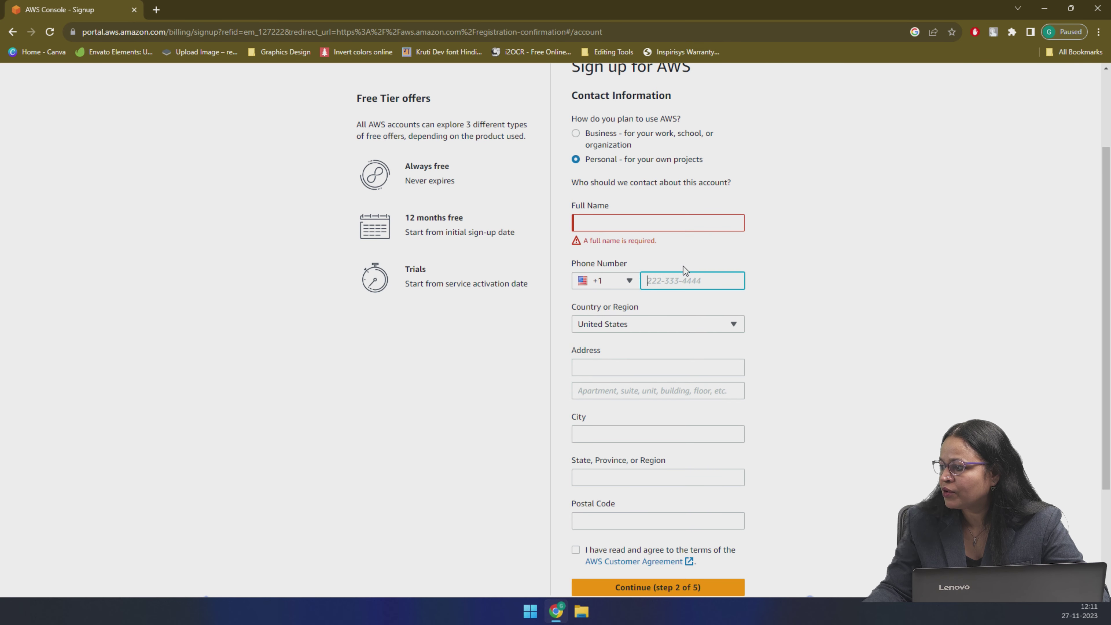
pyautogui.scroll(-1, 739, 290)
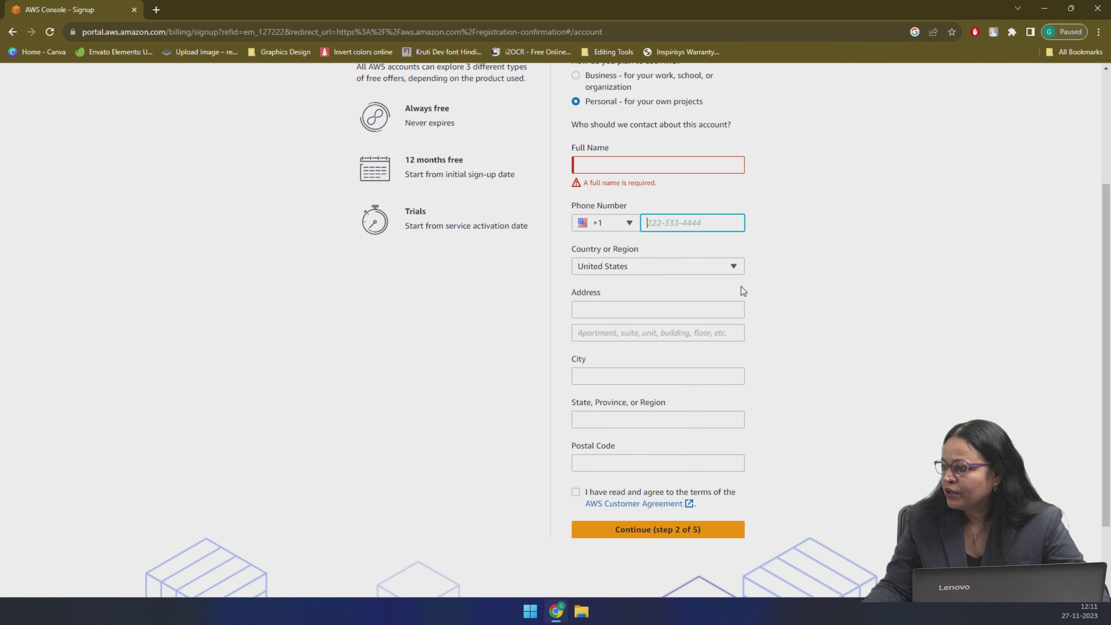
# Choose India as Country or Region, correcting an accidental Western Sahara selection.
pyautogui.click(732, 267)
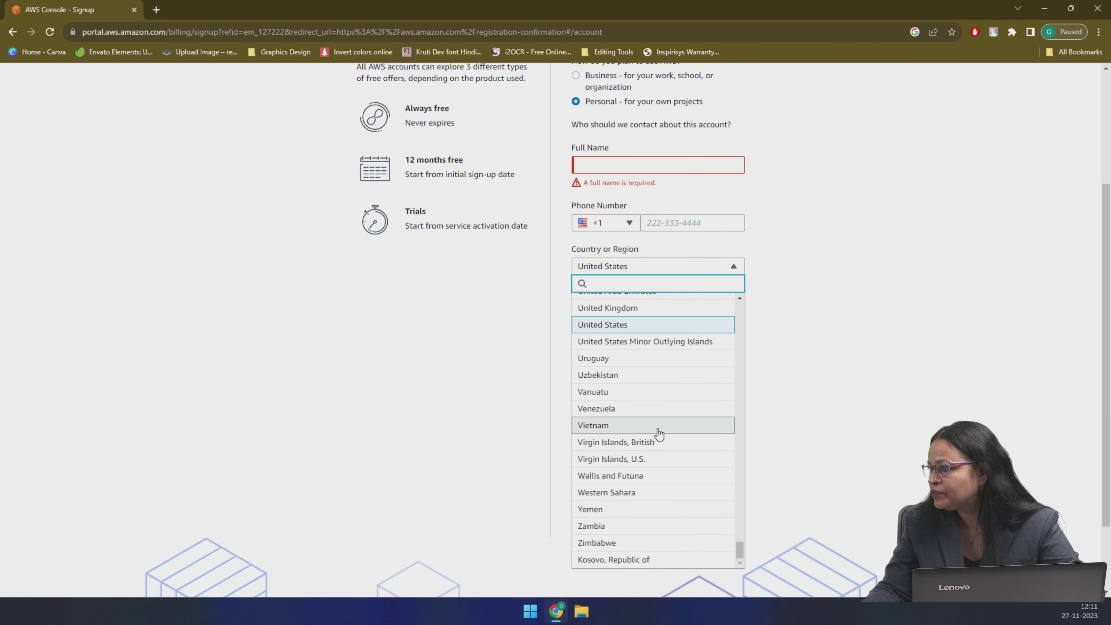
pyautogui.click(628, 499)
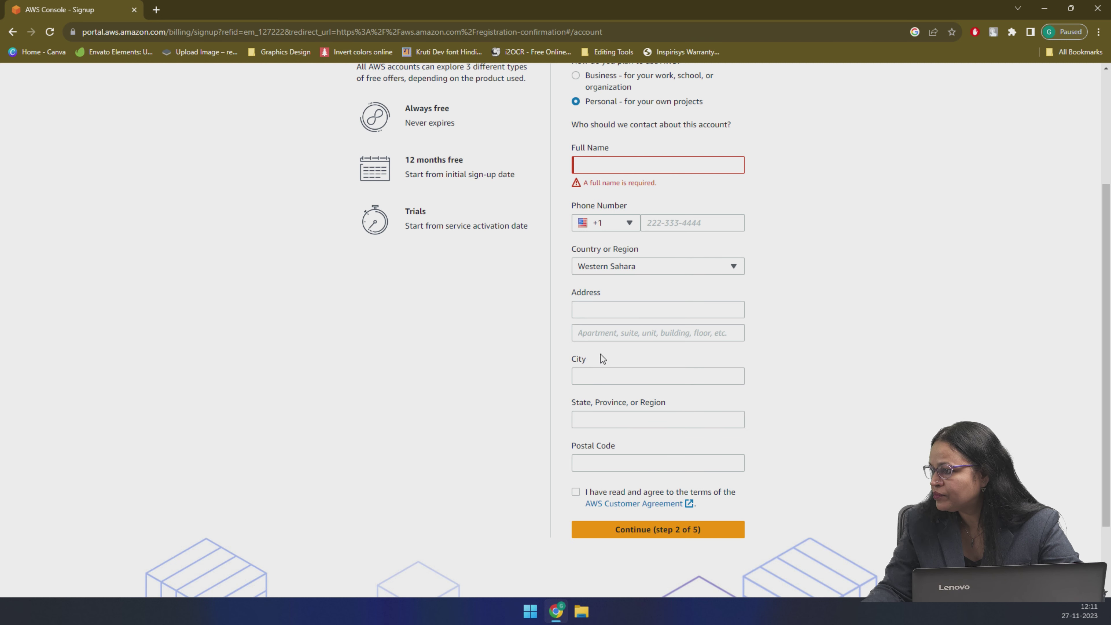
pyautogui.click(616, 266)
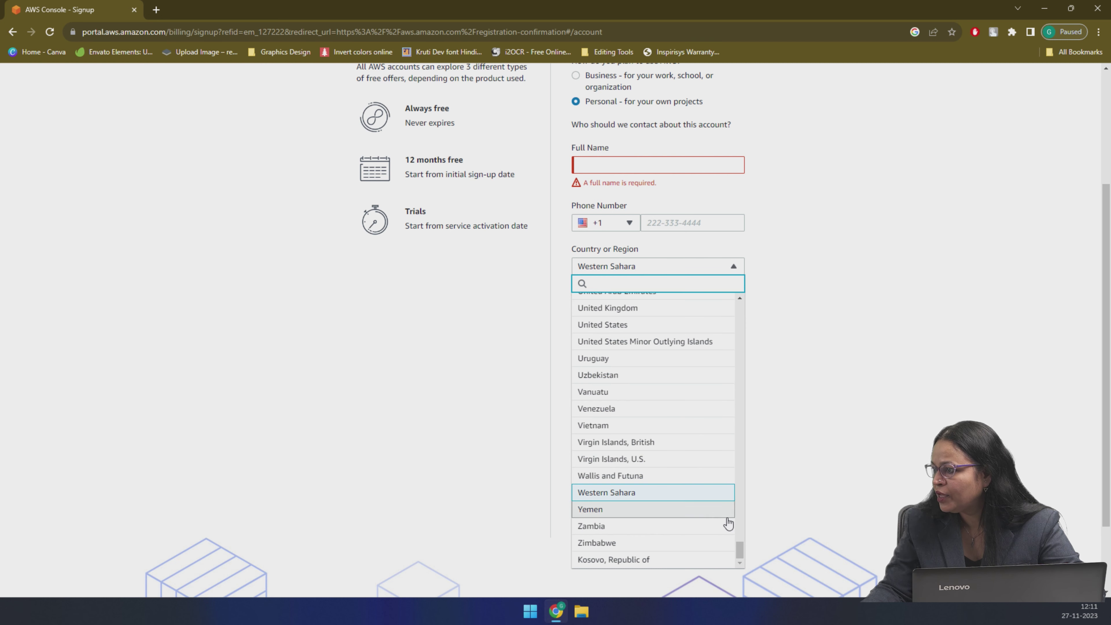
pyautogui.moveTo(740, 545); pyautogui.dragTo(758, 414)
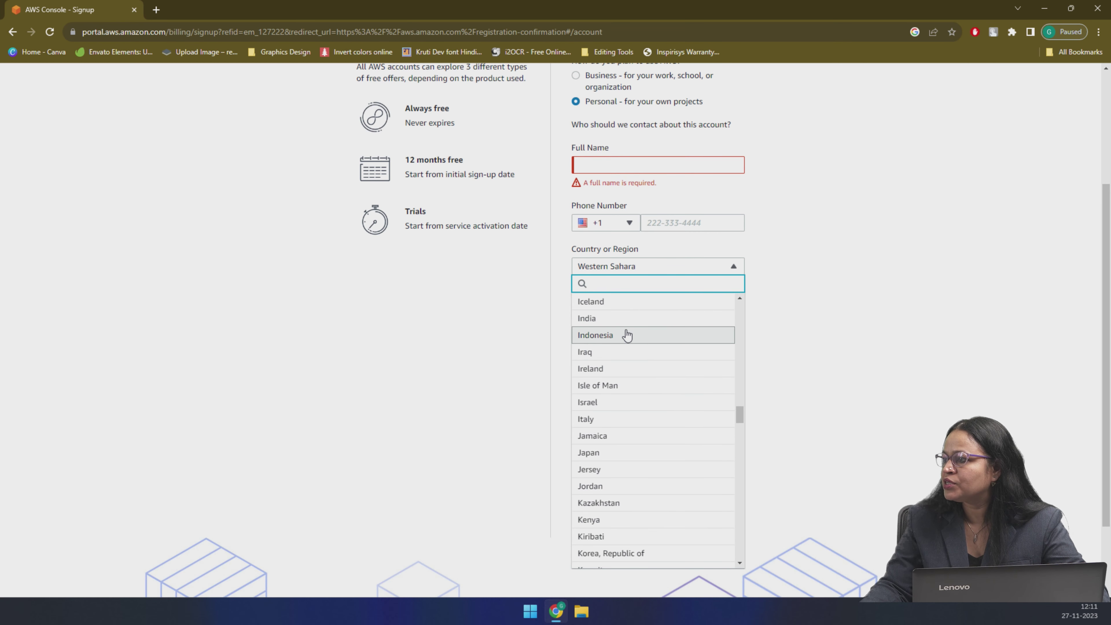
pyautogui.click(621, 319)
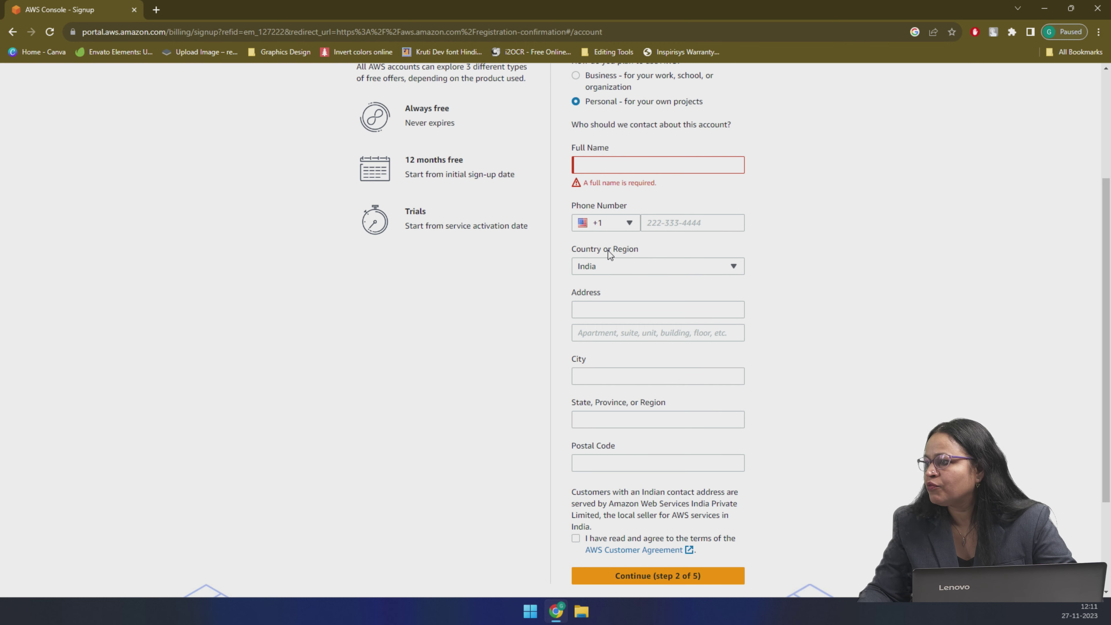
pyautogui.click(634, 166)
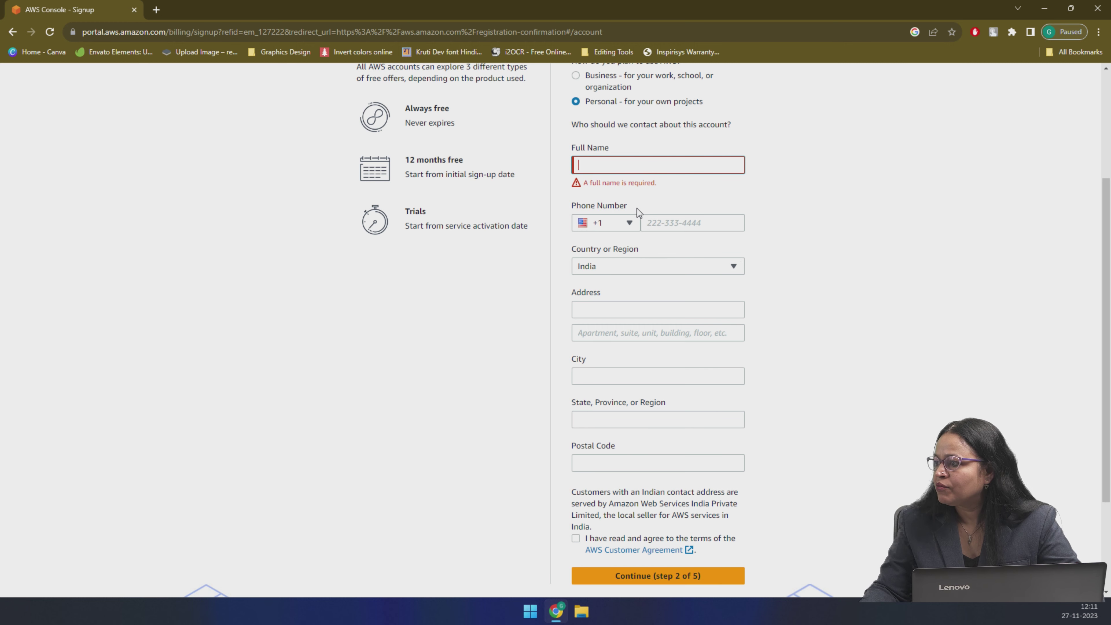
# Type the contact's full name into Full Name and move to Phone Number.
pyautogui.write('nikhat')
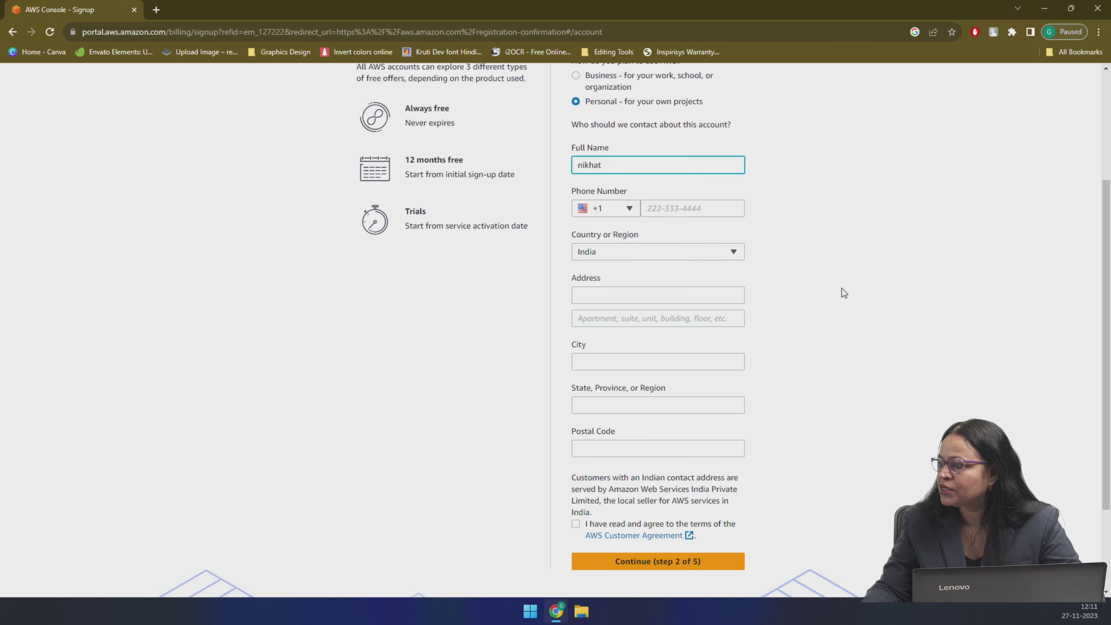
pyautogui.click(674, 209)
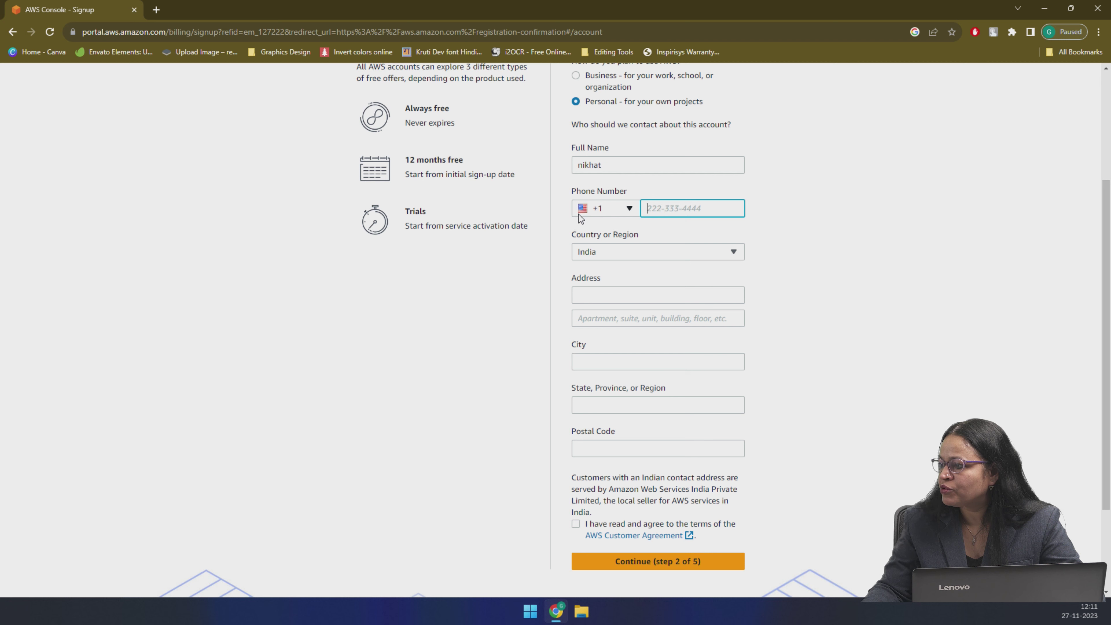
pyautogui.click(607, 301)
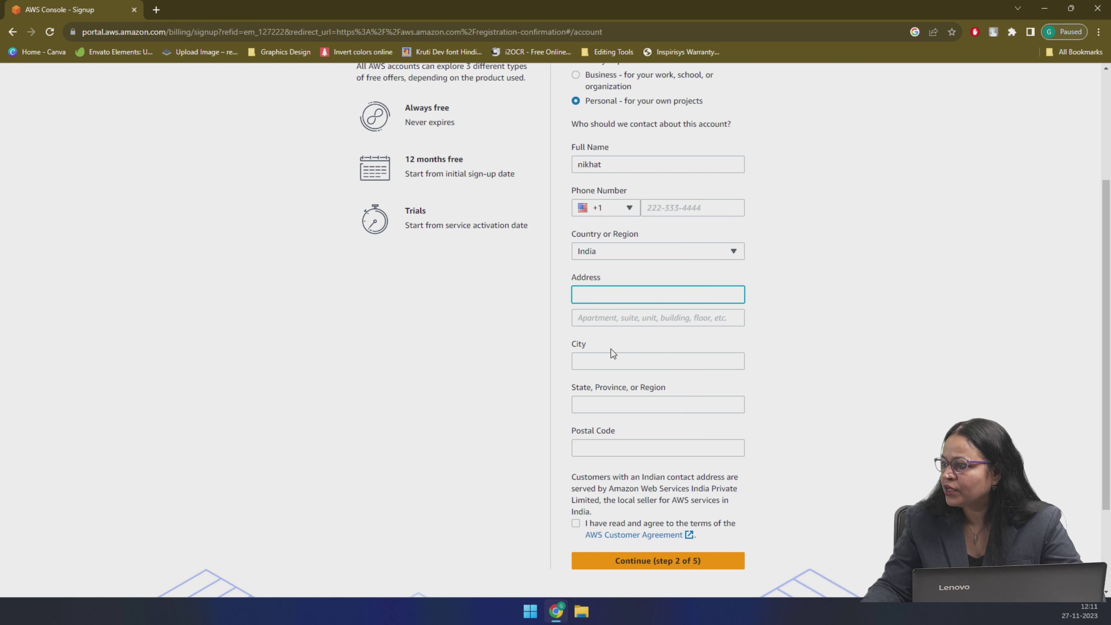
pyautogui.scroll(-3, 611, 349)
pyautogui.click(599, 289)
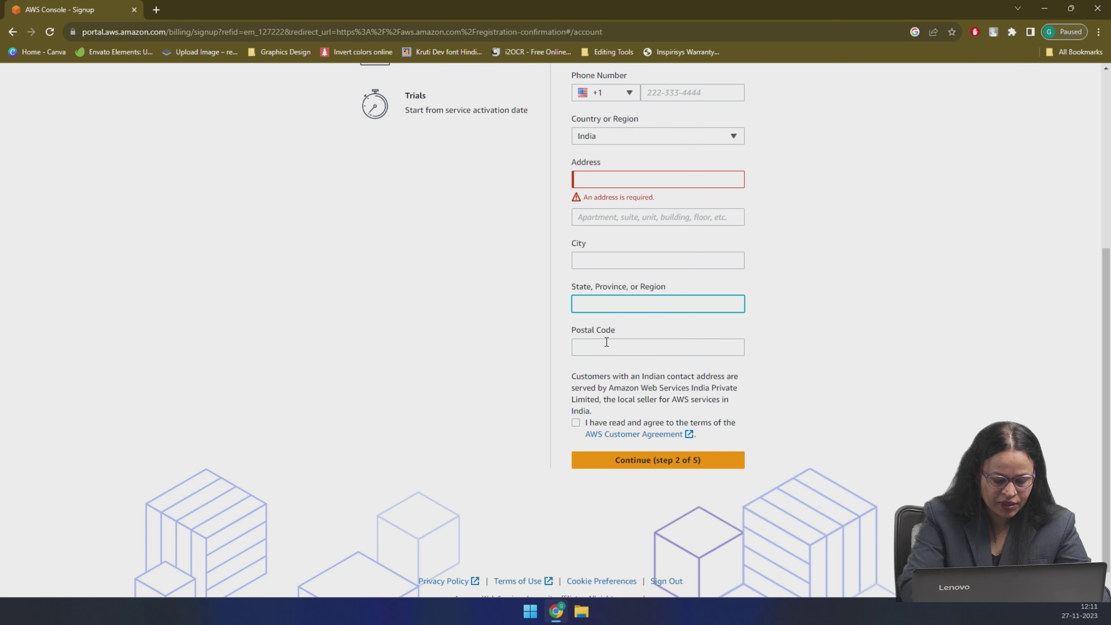
pyautogui.click(621, 346)
pyautogui.scroll(4, 643, 297)
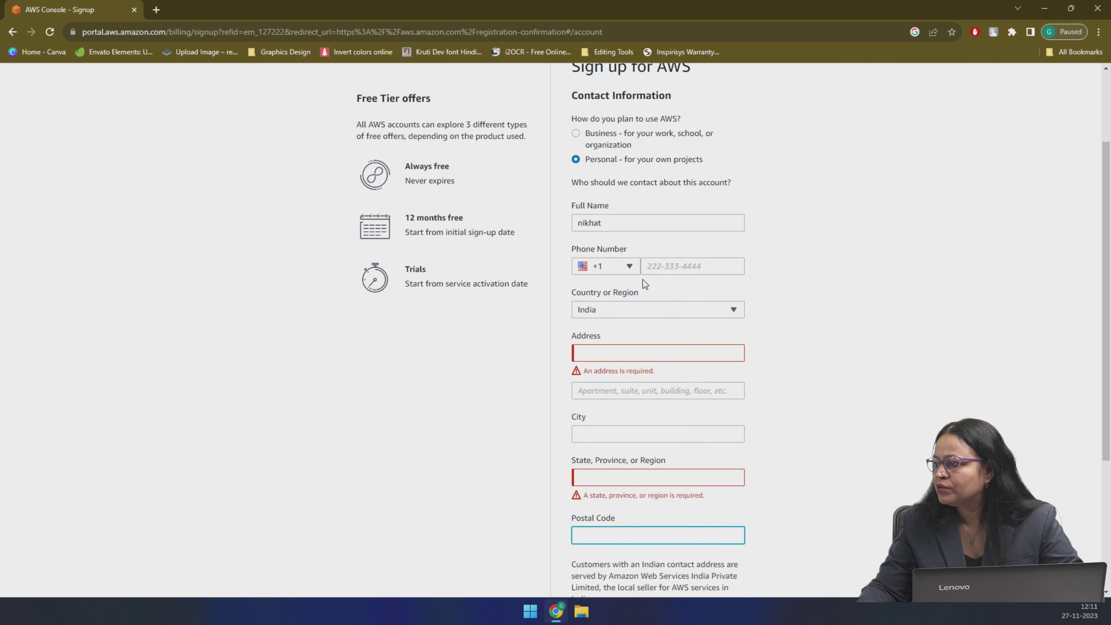
pyautogui.click(628, 223)
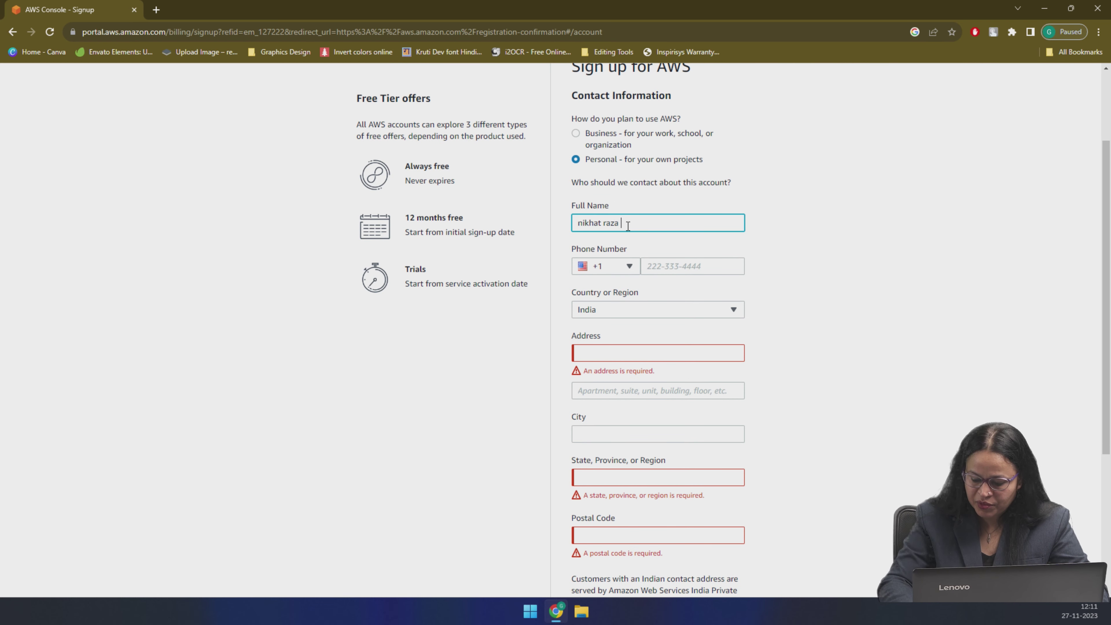
pyautogui.click(654, 267)
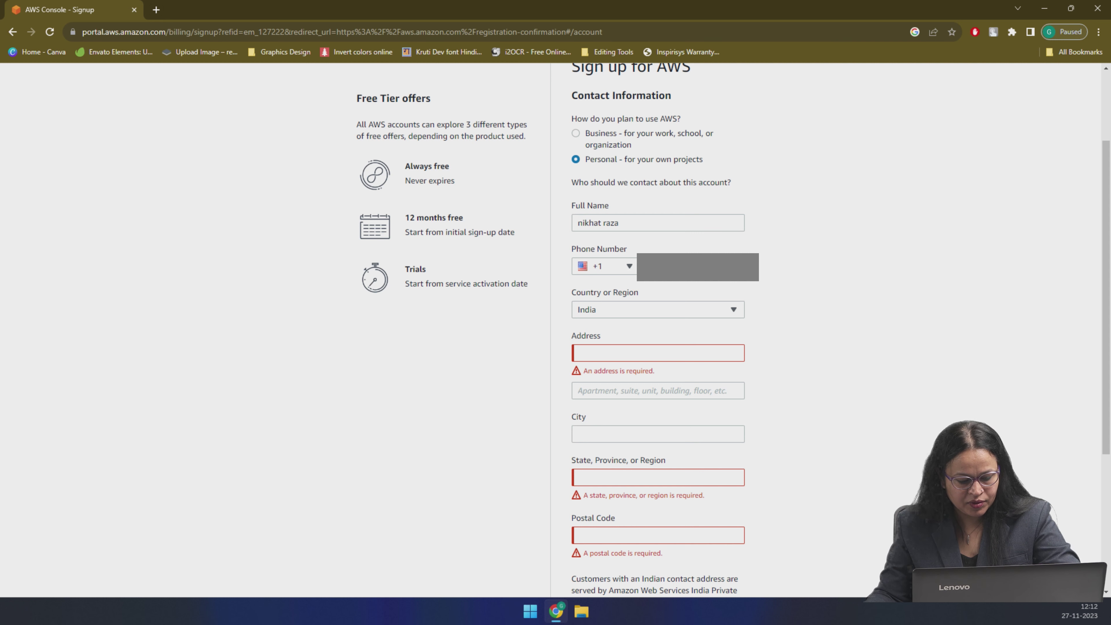
# Select India (+91) from the phone number's country-code list.
pyautogui.click(628, 269)
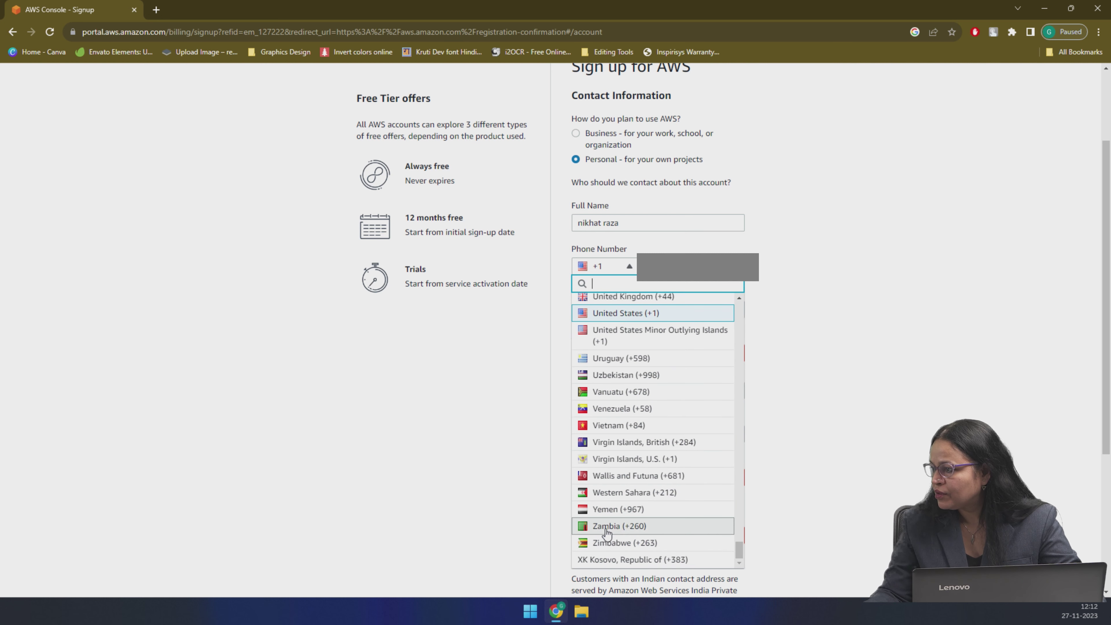
pyautogui.moveTo(739, 555); pyautogui.dragTo(726, 325)
pyautogui.moveTo(738, 364); pyautogui.dragTo(790, 416)
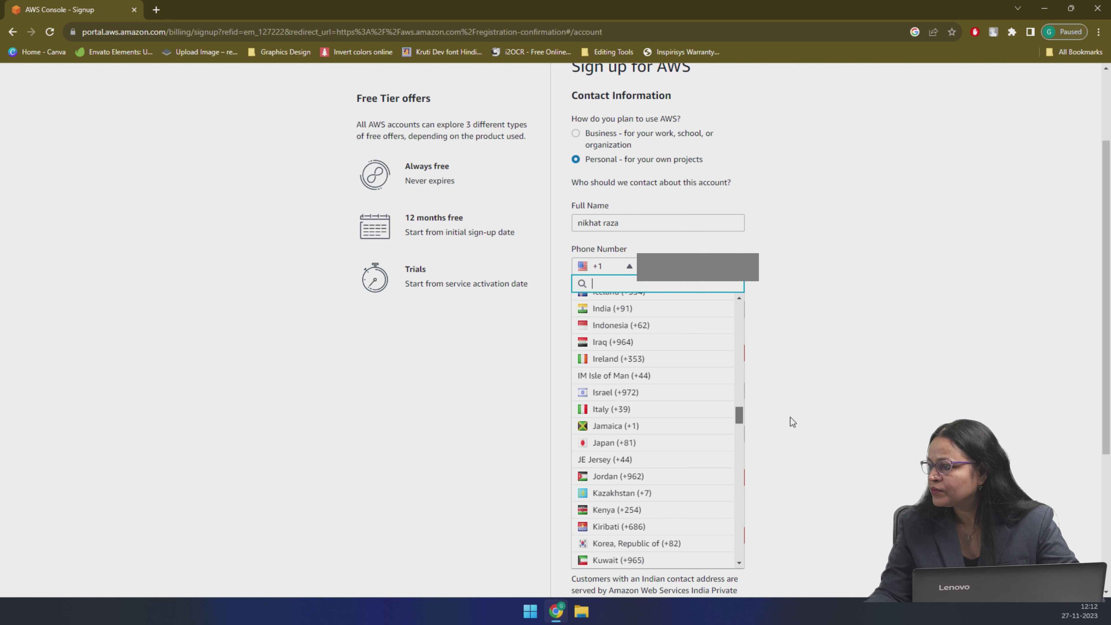
pyautogui.moveTo(790, 416); pyautogui.dragTo(790, 415)
pyautogui.click(605, 324)
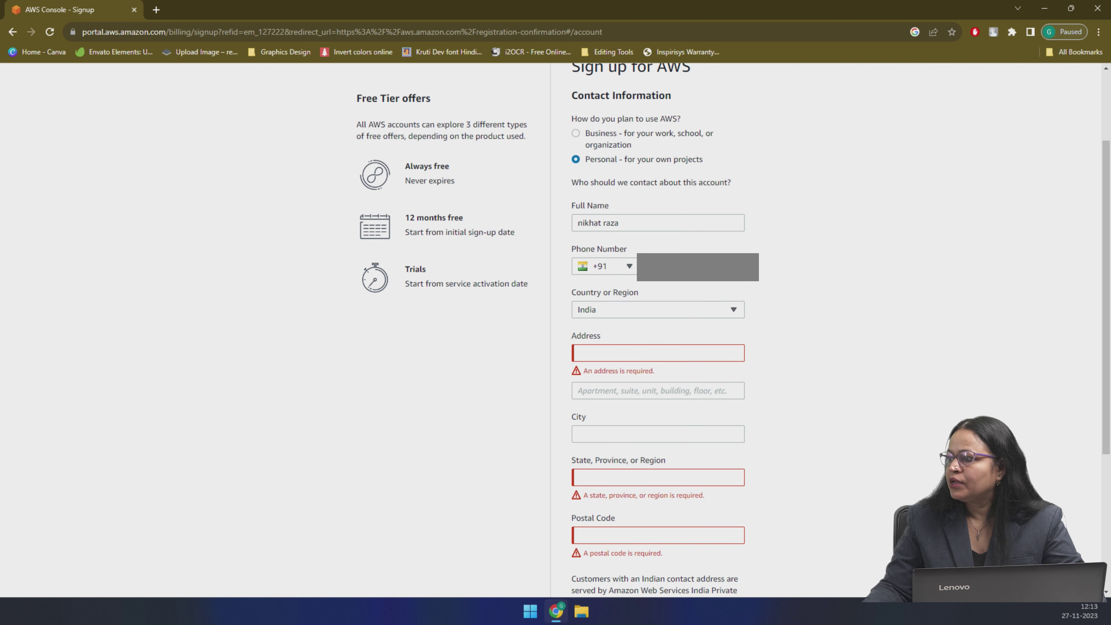
# Enter the street address, then retype it in capital letters.
pyautogui.click(630, 353)
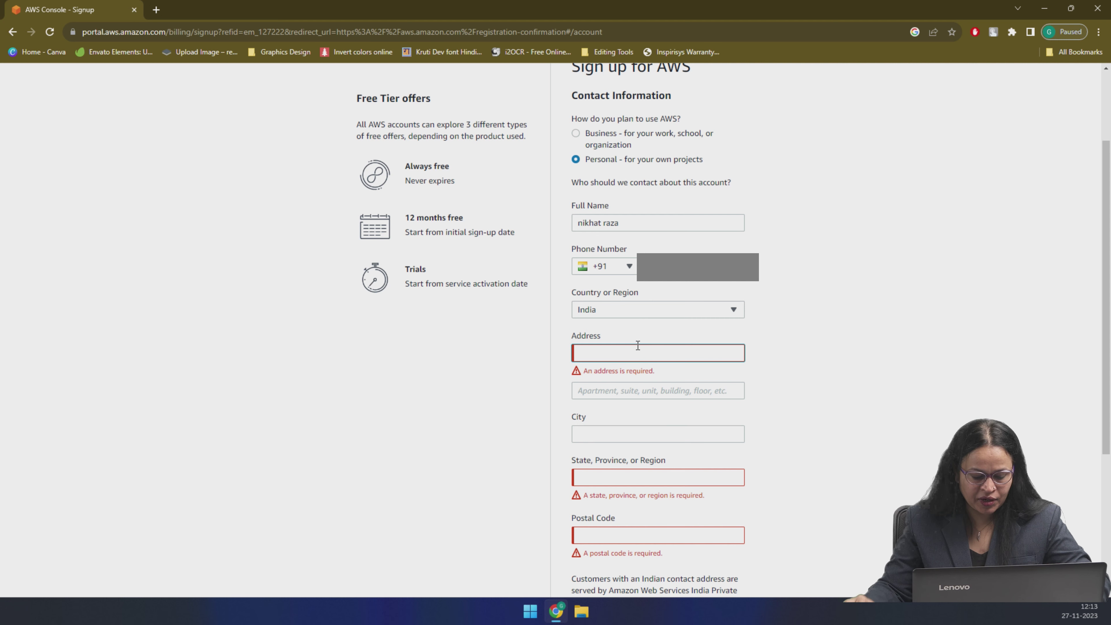
pyautogui.write('bhopal')
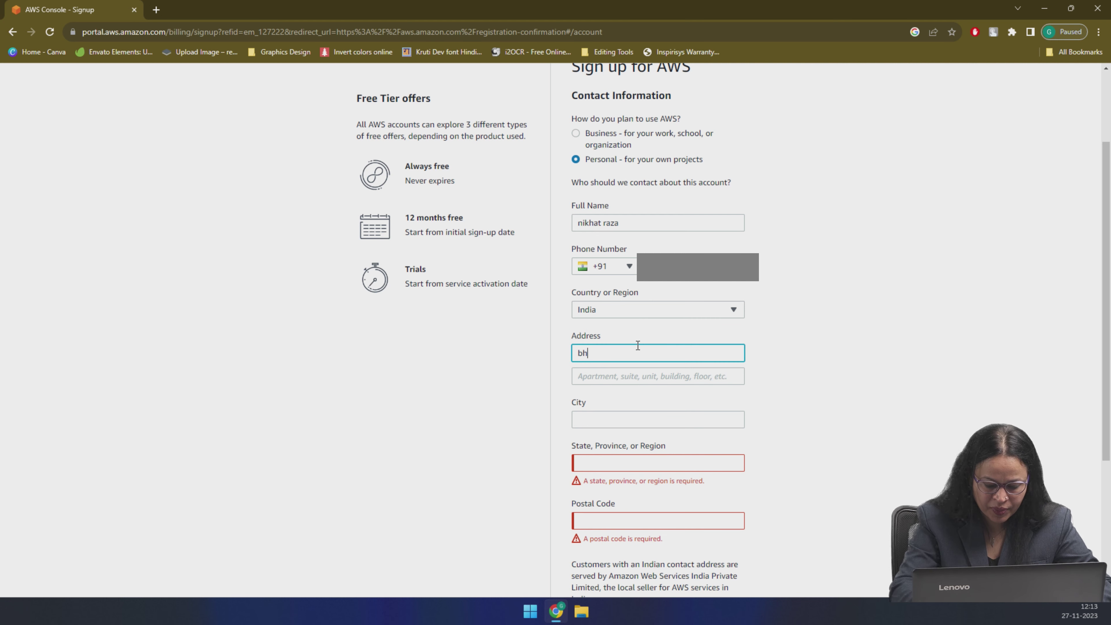
pyautogui.click(610, 419)
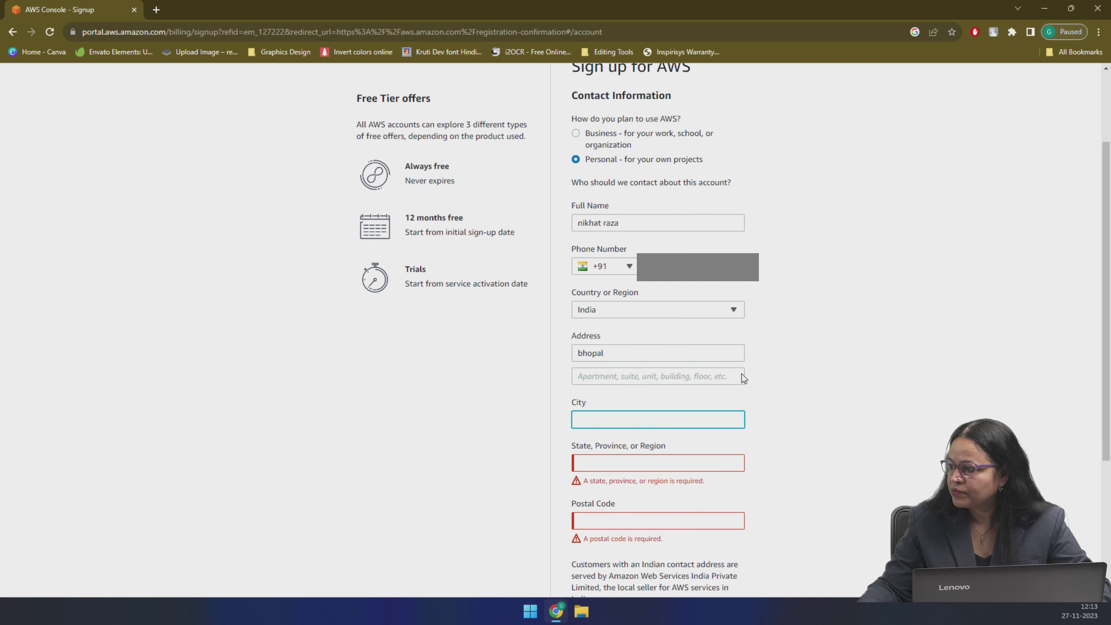
pyautogui.moveTo(627, 355); pyautogui.dragTo(575, 355)
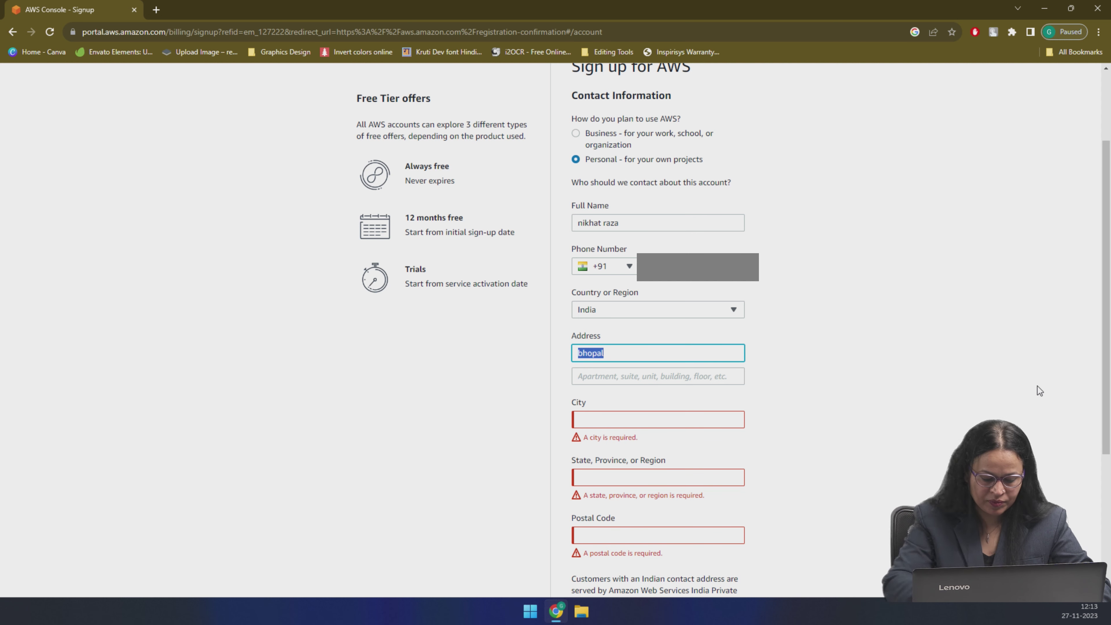
pyautogui.write('BHOPAL')
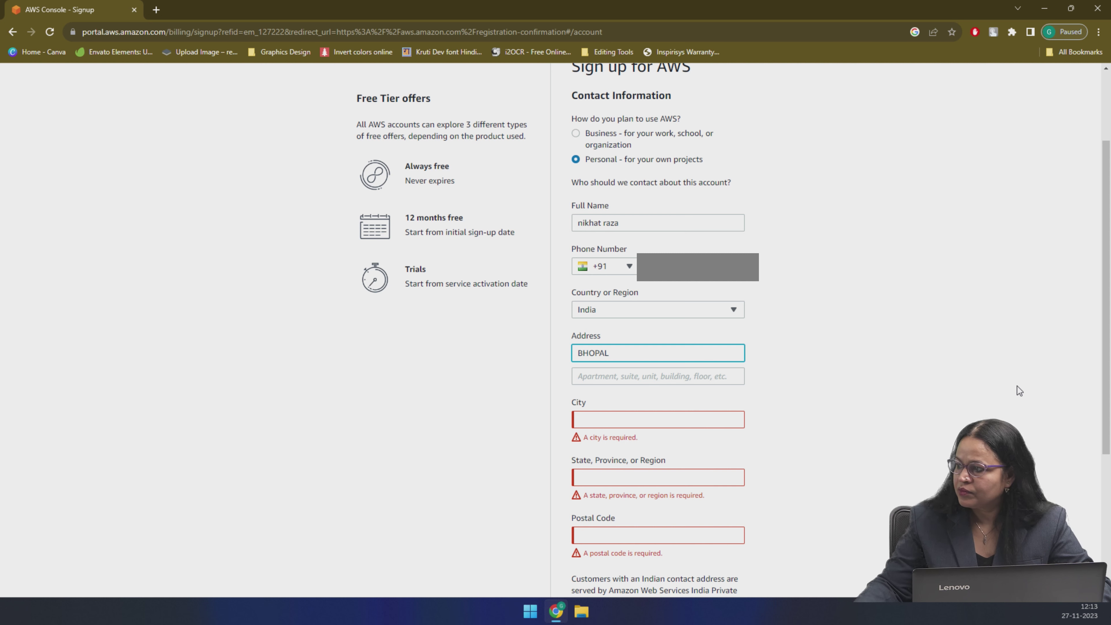
pyautogui.click(651, 416)
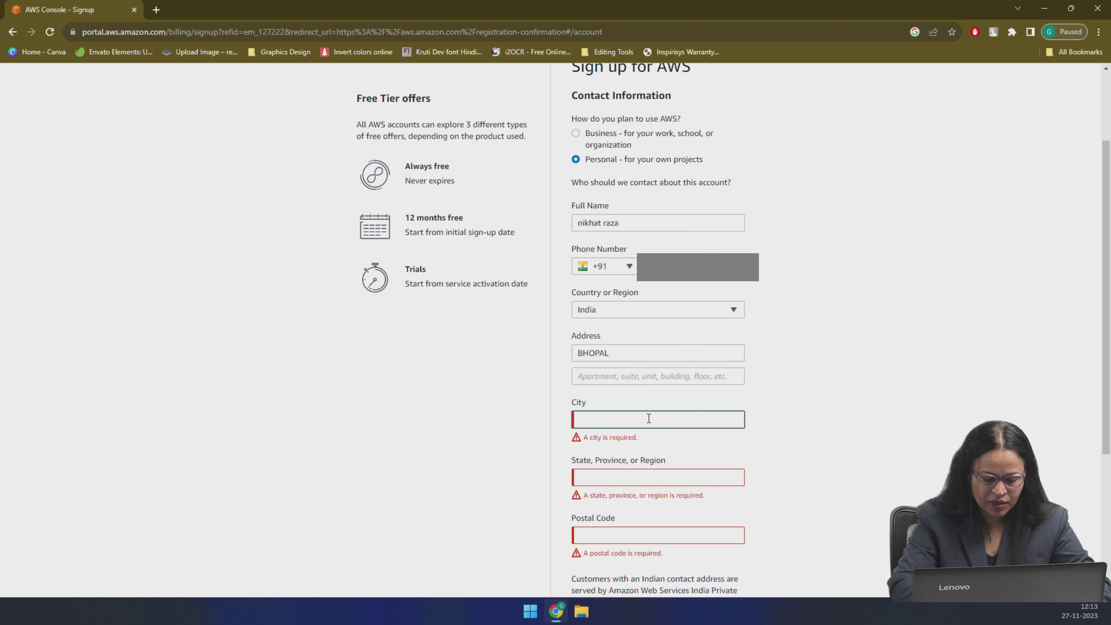
pyautogui.write('BHOPAL')
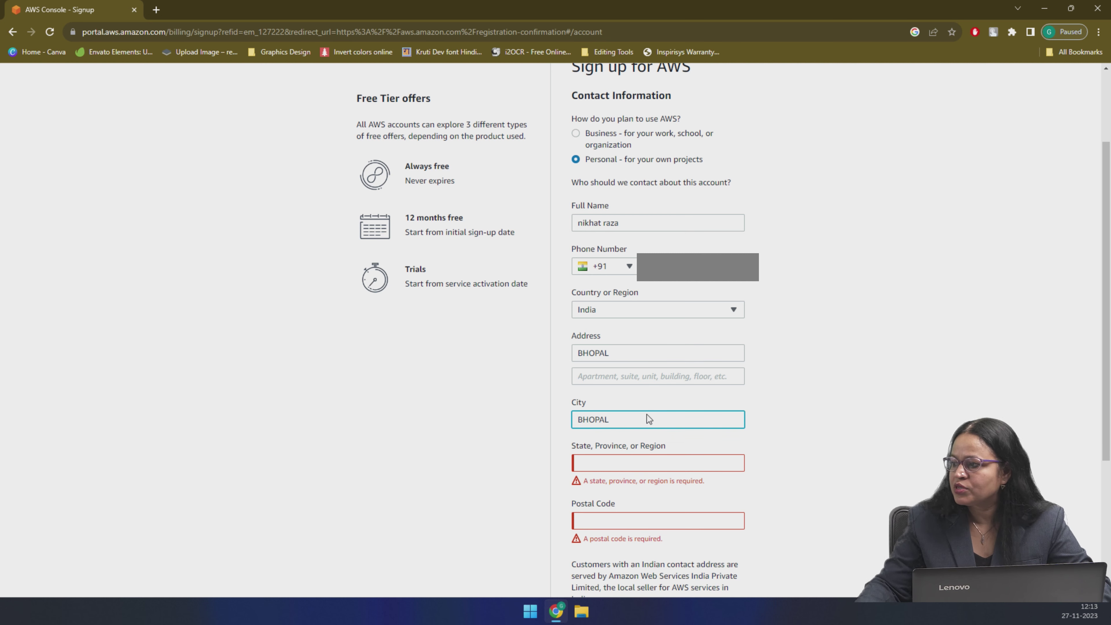
# Fill in the state and postal code, and accept the AWS Customer Agreement.
pyautogui.click(622, 459)
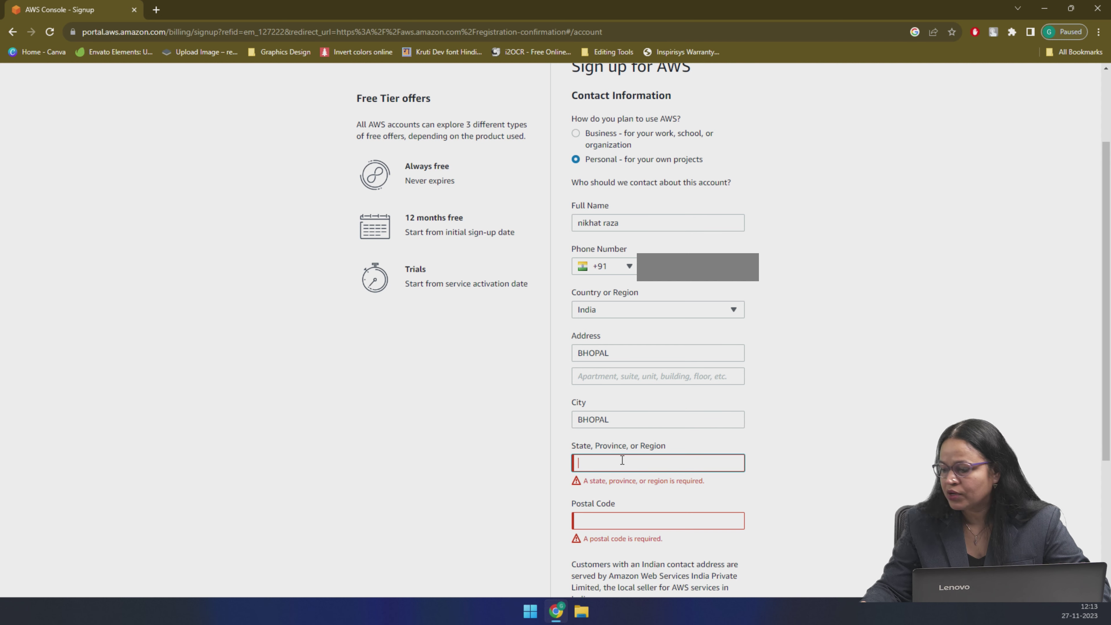
pyautogui.write('M.P.')
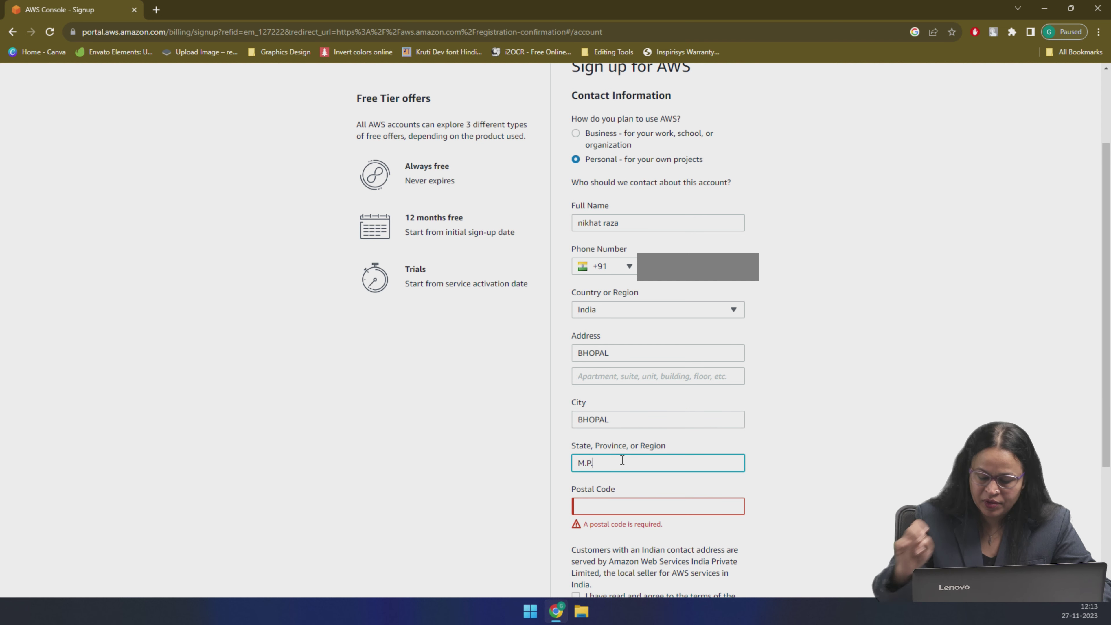
pyautogui.scroll(-1, 922, 474)
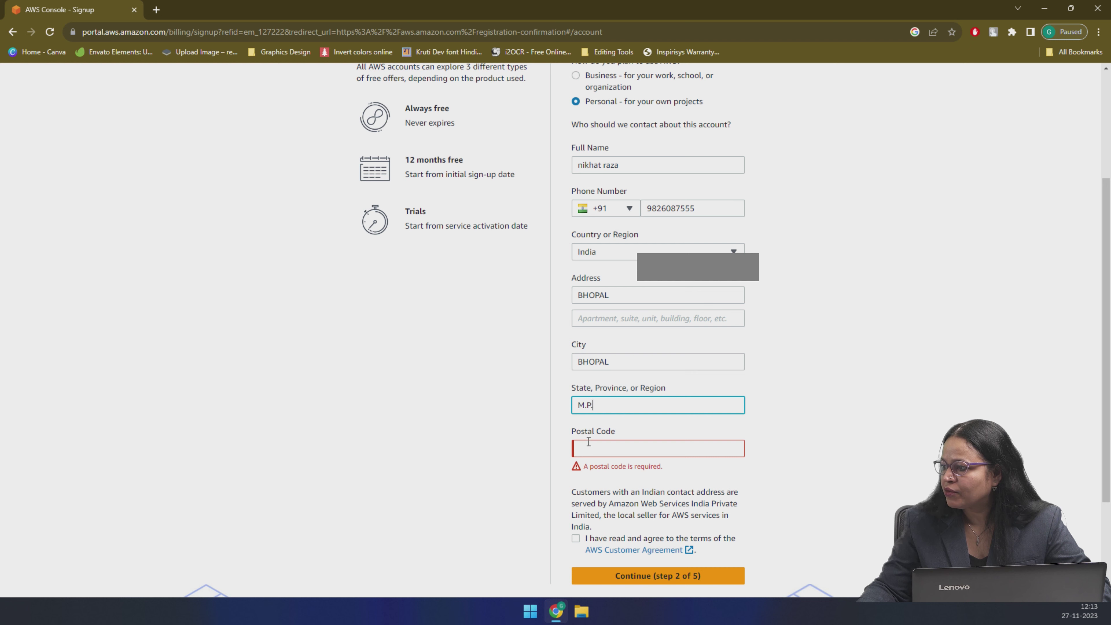
pyautogui.click(588, 442)
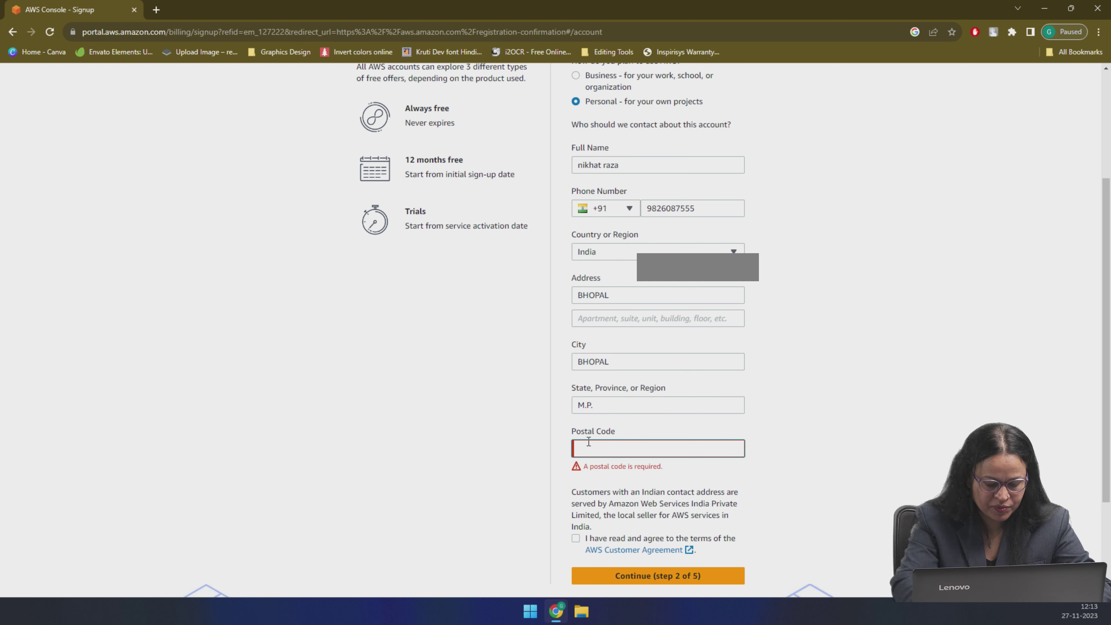
pyautogui.write('462001')
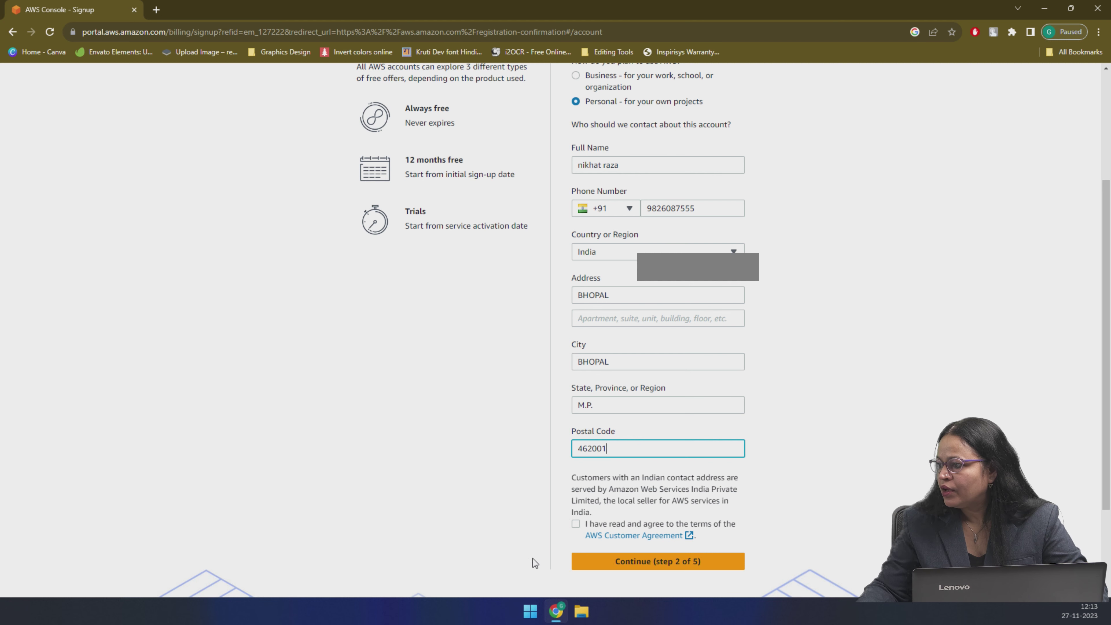
pyautogui.click(575, 524)
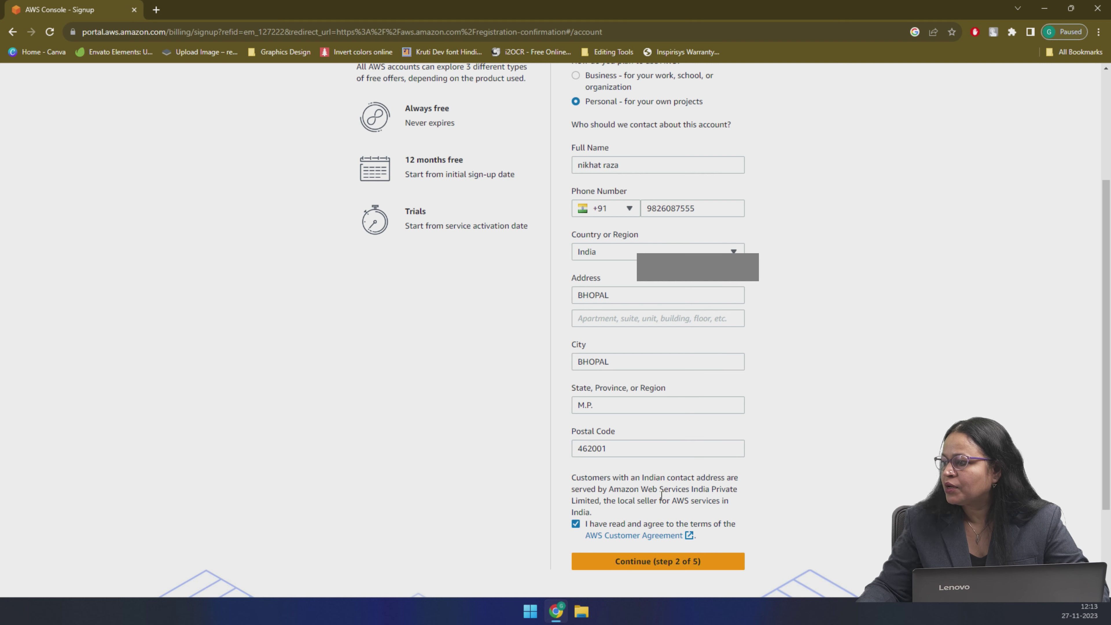
pyautogui.scroll(-1, 674, 516)
# Submit the India contact details, decline saving the address, and review the empty Billing Information card form.
pyautogui.click(669, 504)
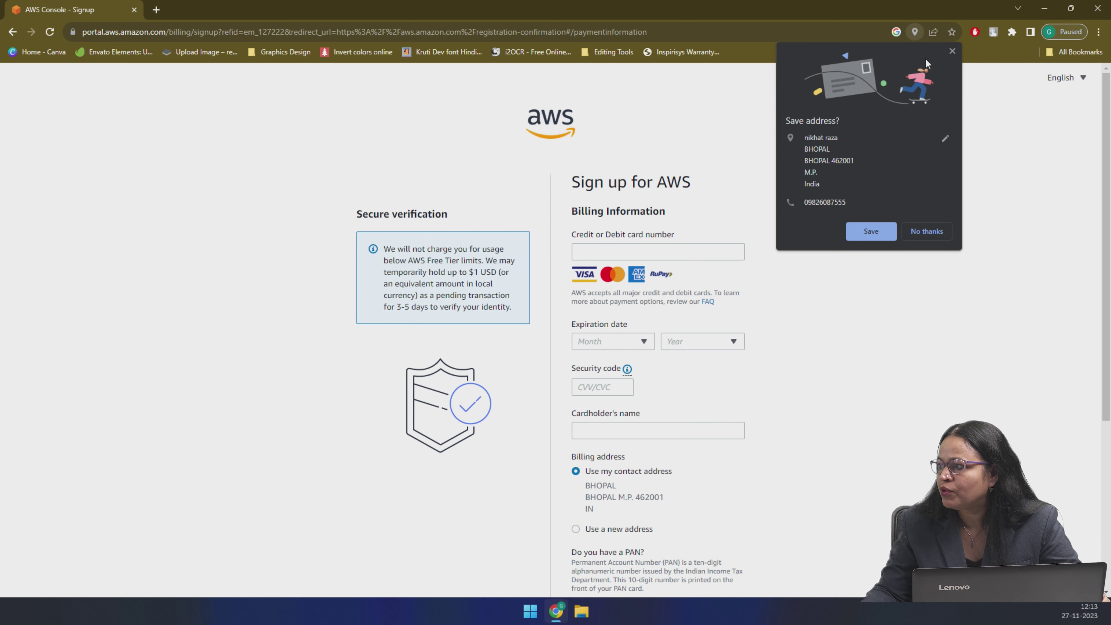
pyautogui.click(952, 51)
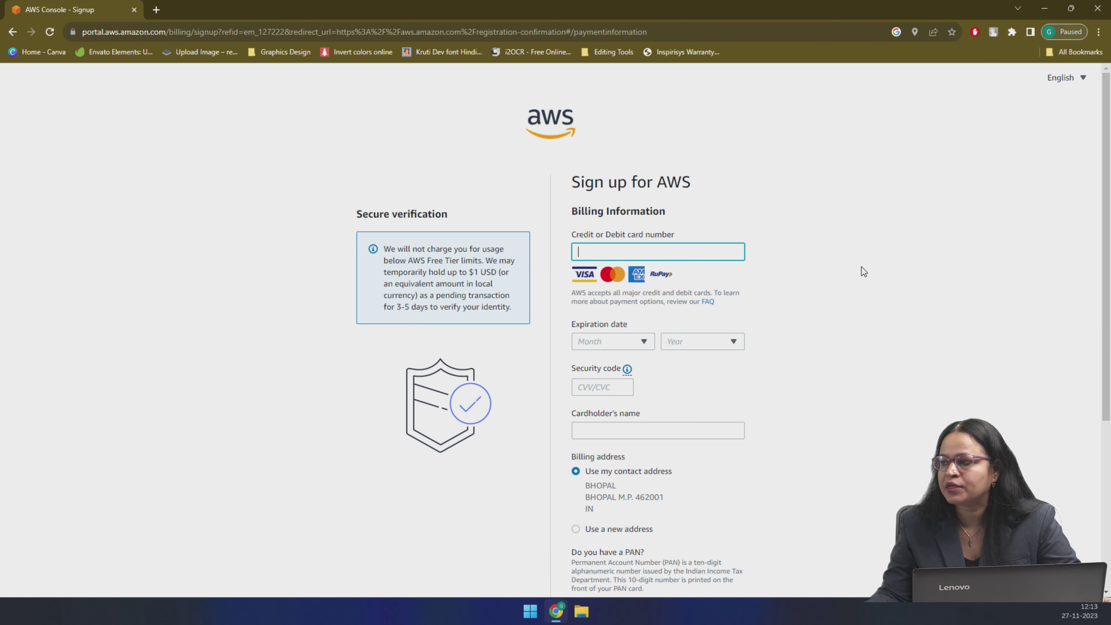
pyautogui.scroll(-1, 752, 361)
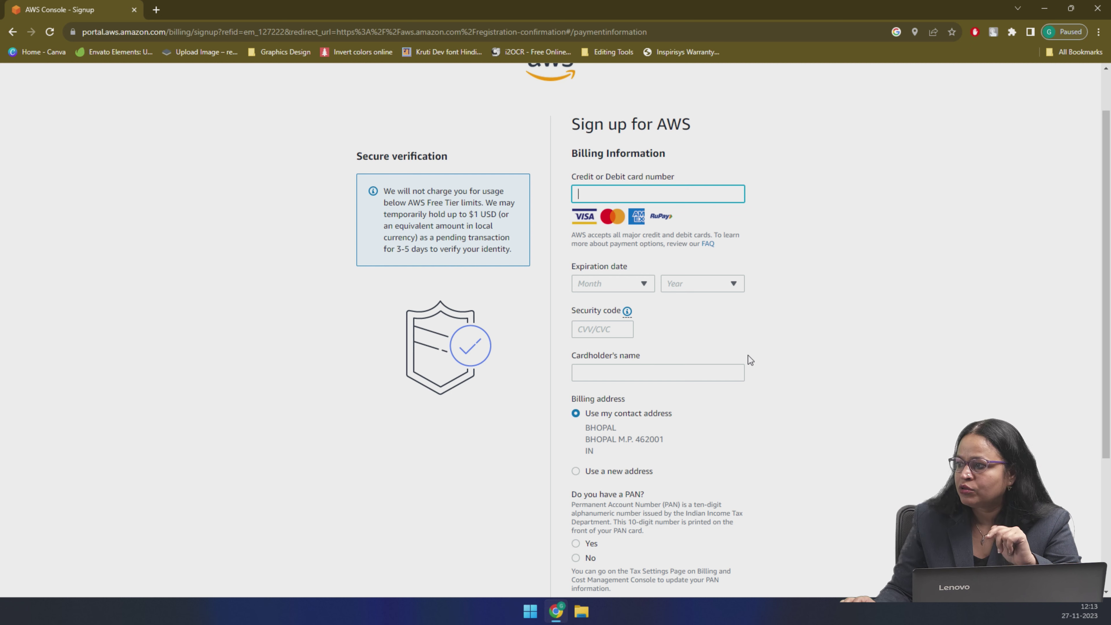
pyautogui.scroll(-3, 779, 428)
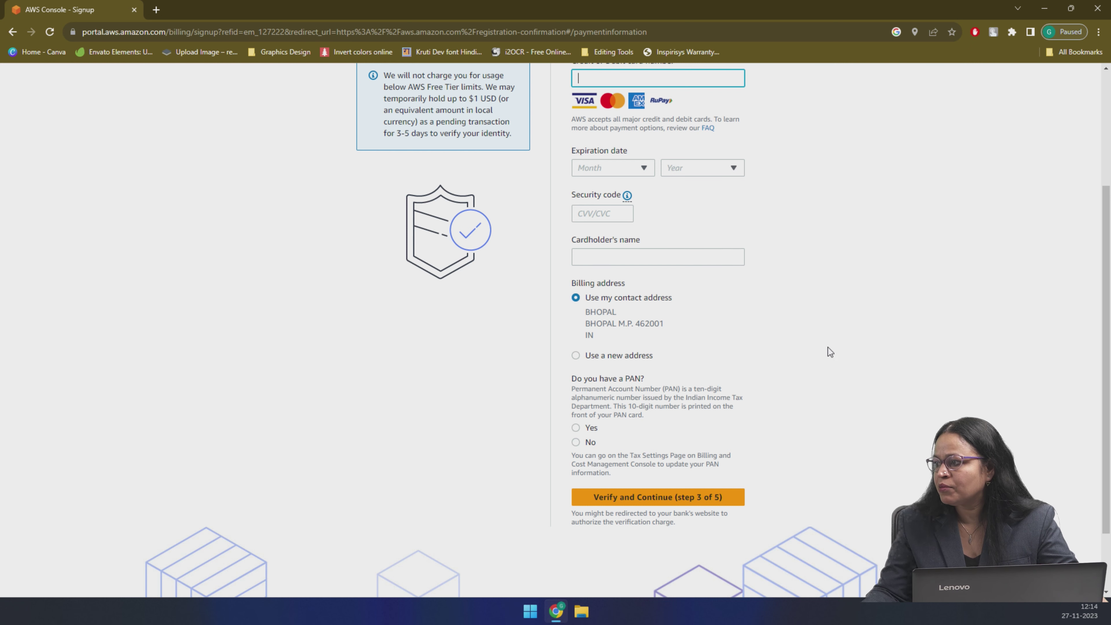
pyautogui.scroll(-2, 827, 347)
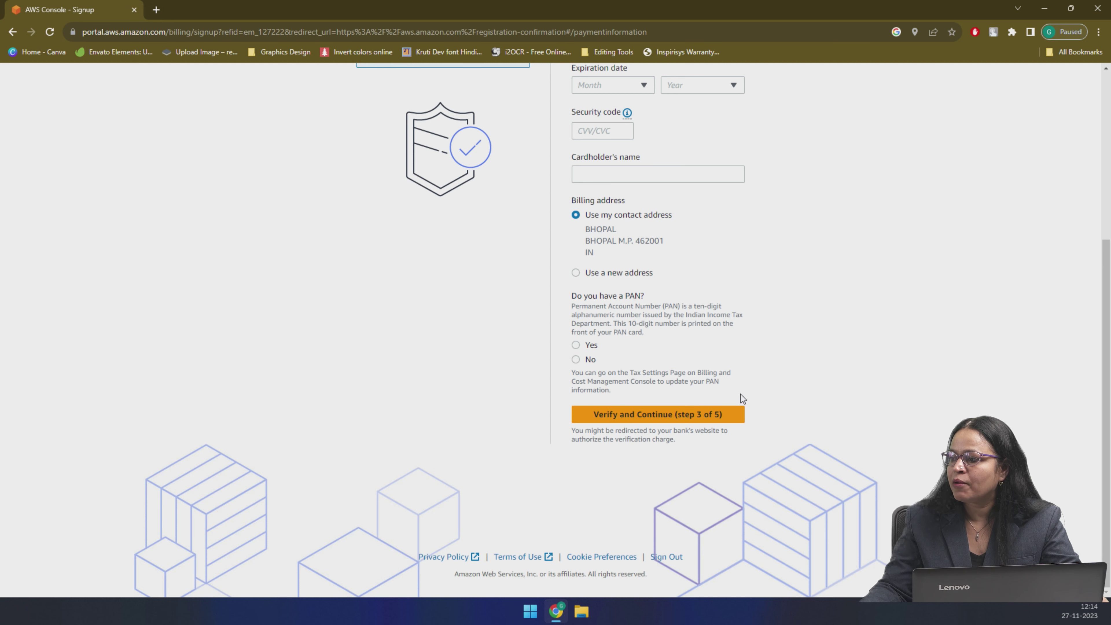
pyautogui.scroll(1, 706, 403)
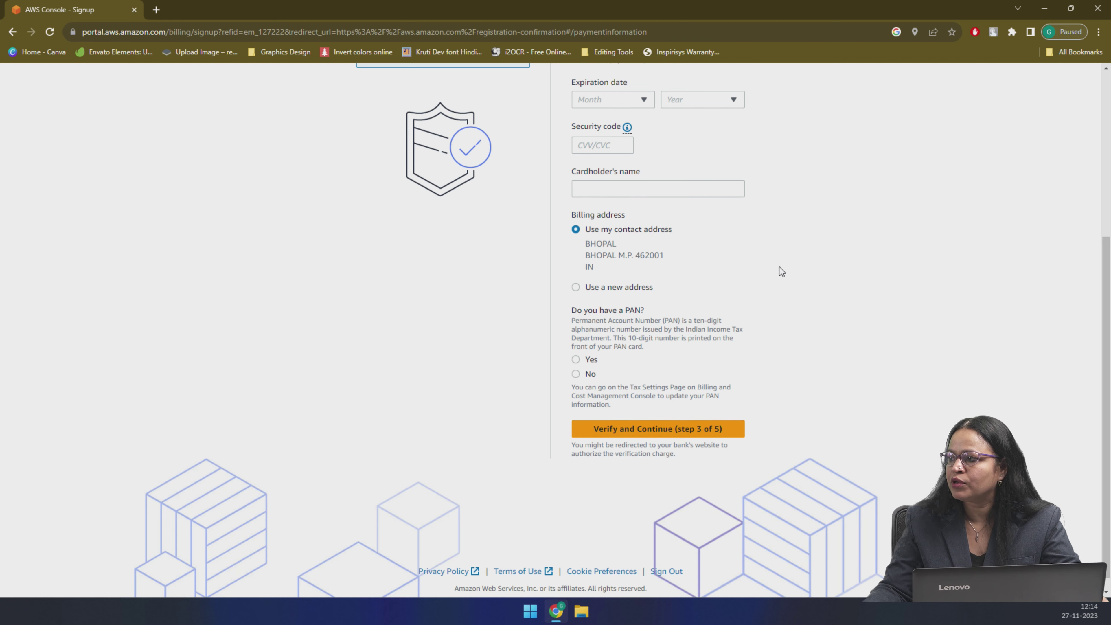
pyautogui.scroll(5, 787, 280)
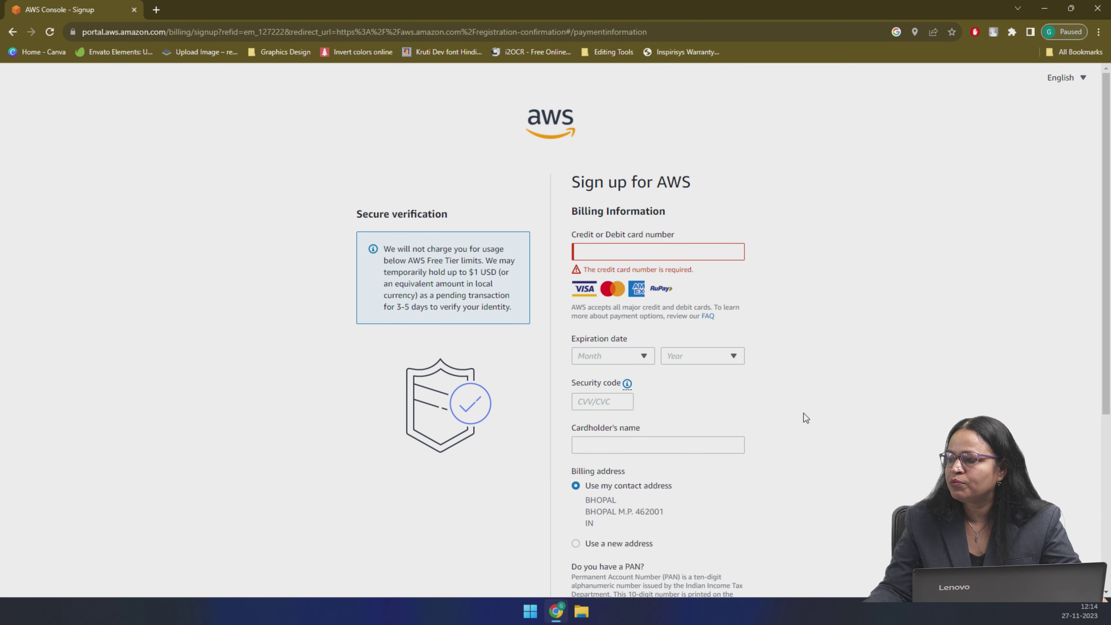
# Leave the billing card fields empty and open a new Chrome tab beside the AWS sign-up tab.
pyautogui.scroll(-3, 803, 414)
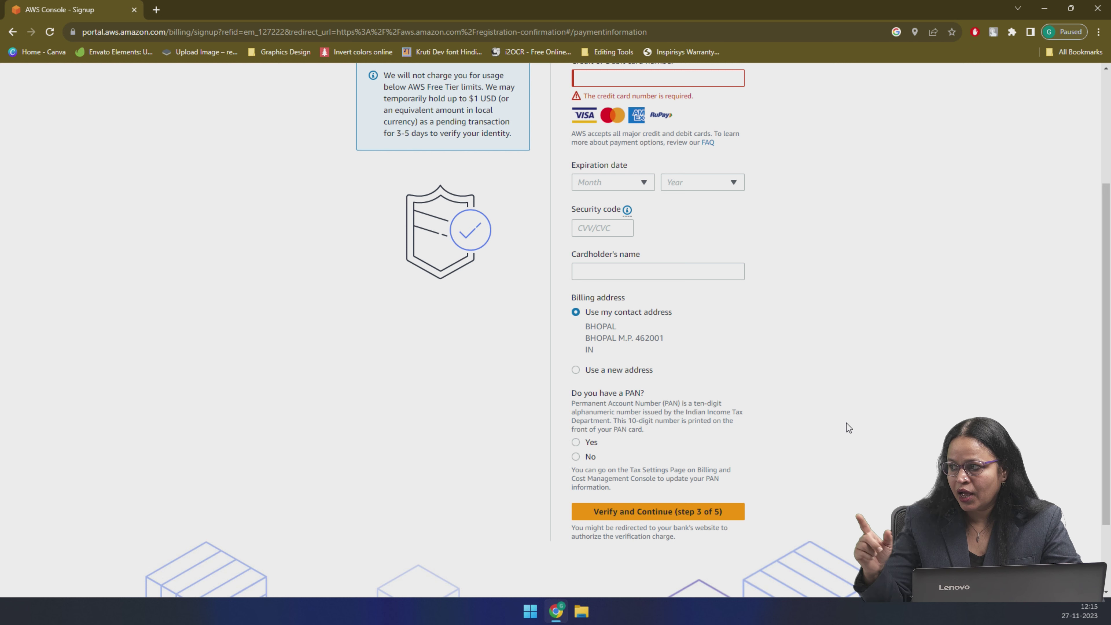
pyautogui.scroll(2, 692, 289)
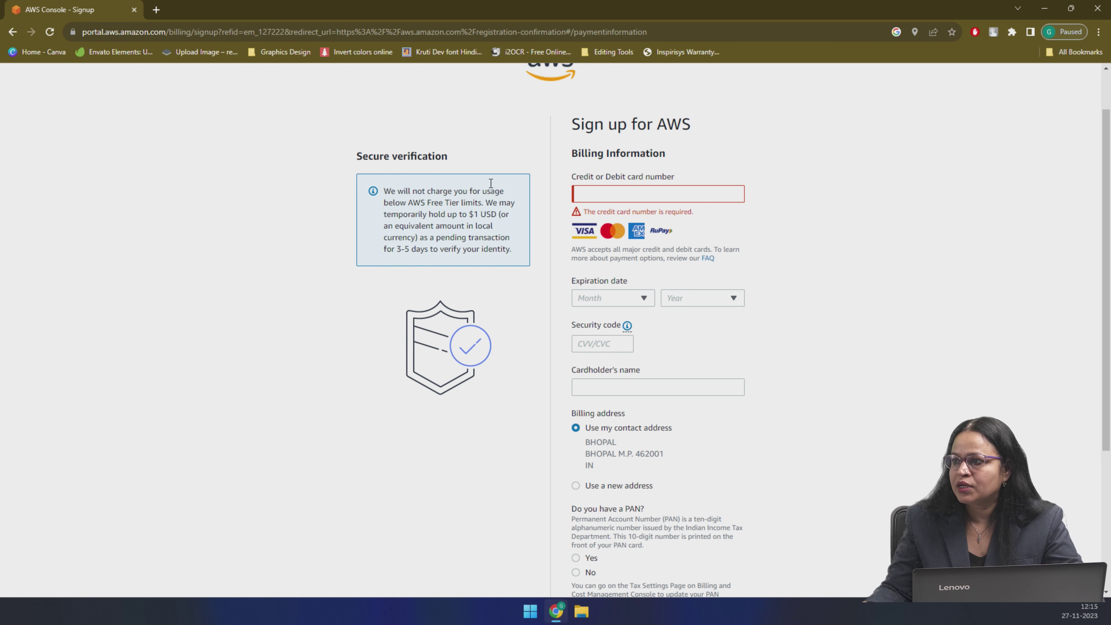
pyautogui.click(157, 10)
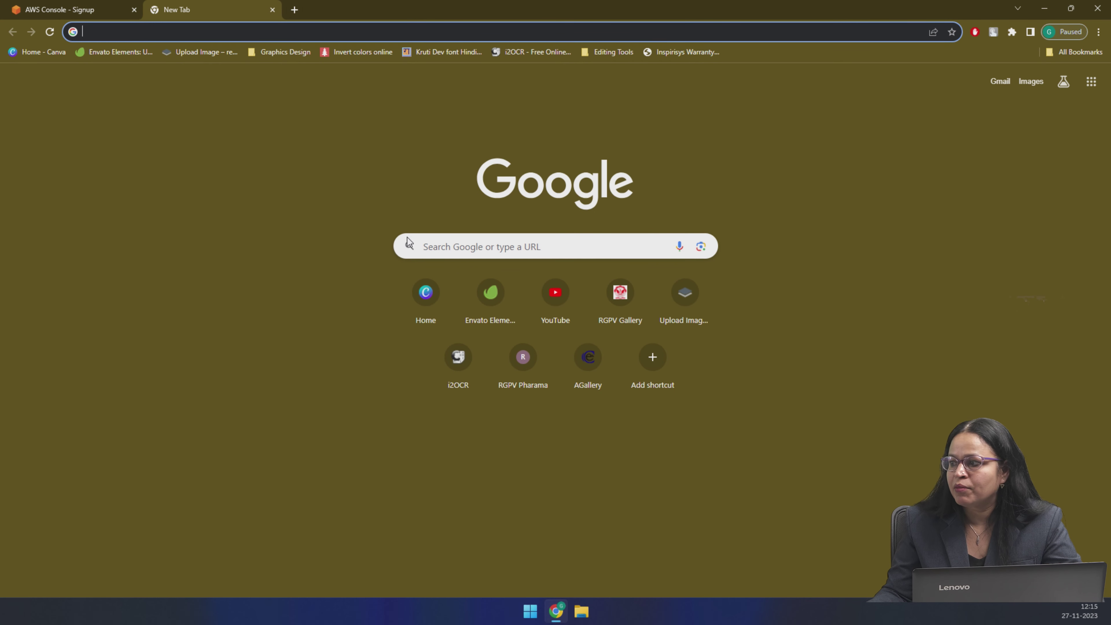
# Place the cursor in the Google search box on the New Tab page.
pyautogui.click(413, 247)
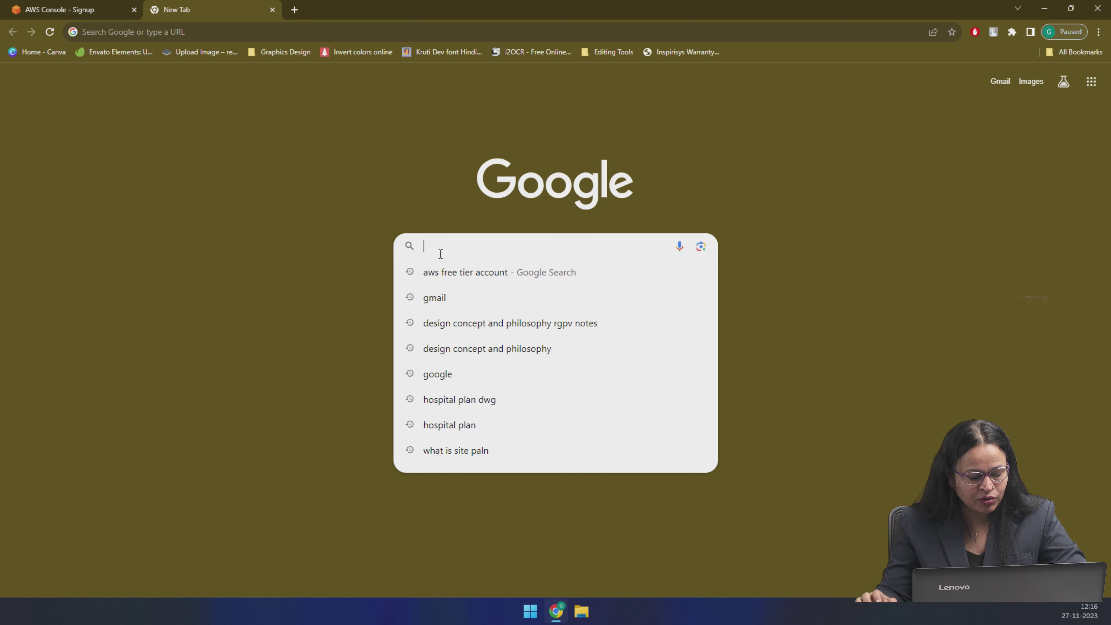
# Search Google for 'aws servises' and open the sponsored 'Amazon Web Services — Get Building On AWS Today' result.
pyautogui.write('aws')
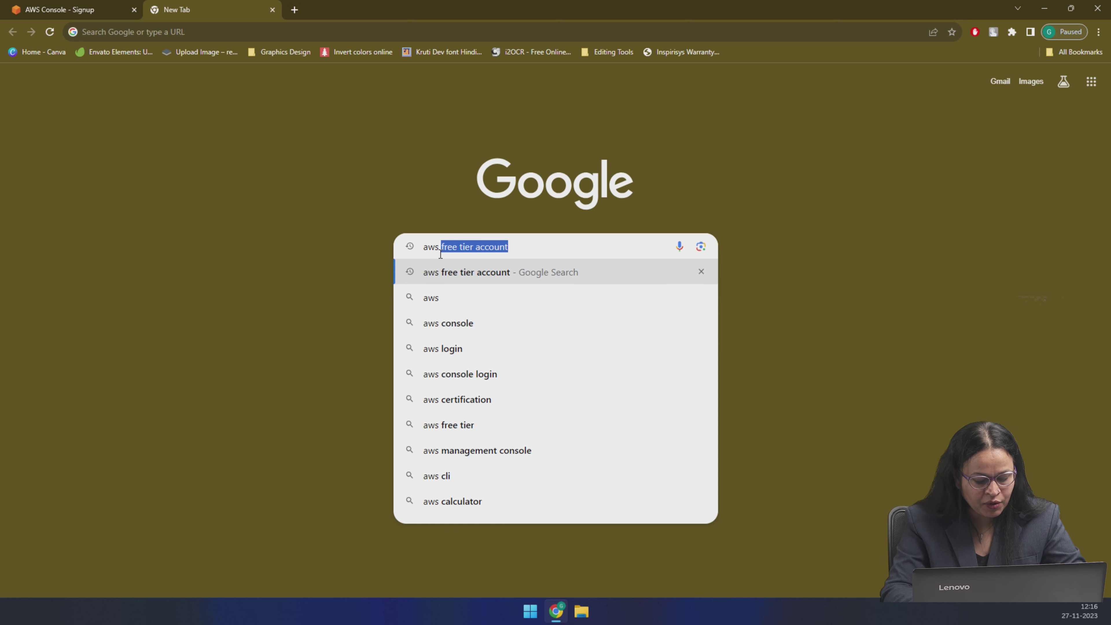
pyautogui.write(' free')
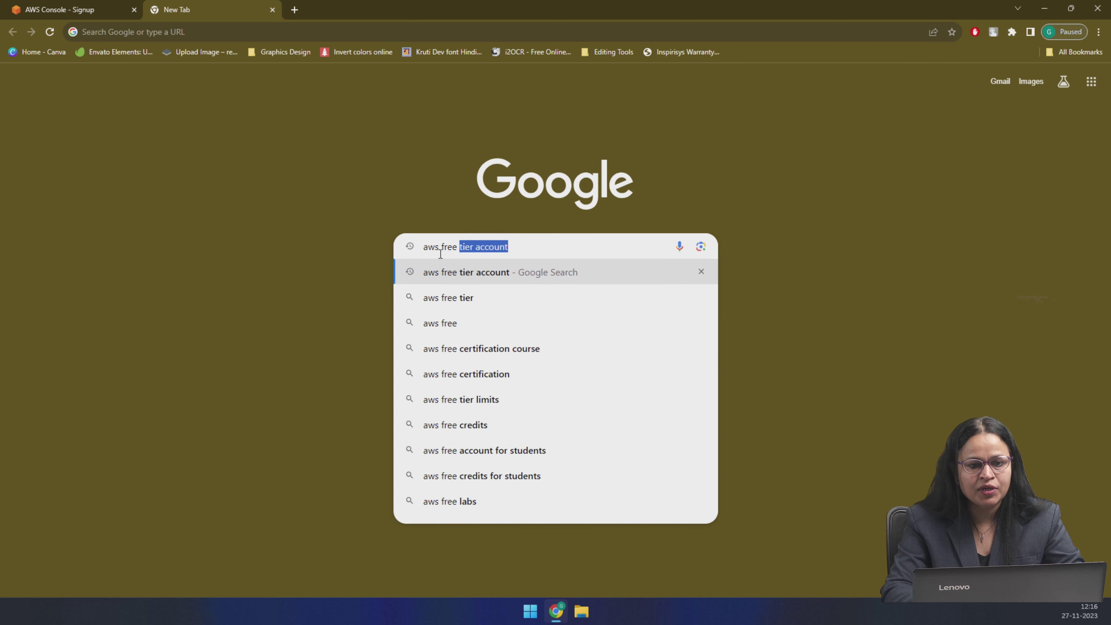
pyautogui.press('BackSpace')
pyautogui.press('BackSpace')
pyautogui.press('BackSpace')
pyautogui.press('BackSpace')
pyautogui.press('BackSpace')
pyautogui.press('BackSpace')
pyautogui.press('BackSpace')
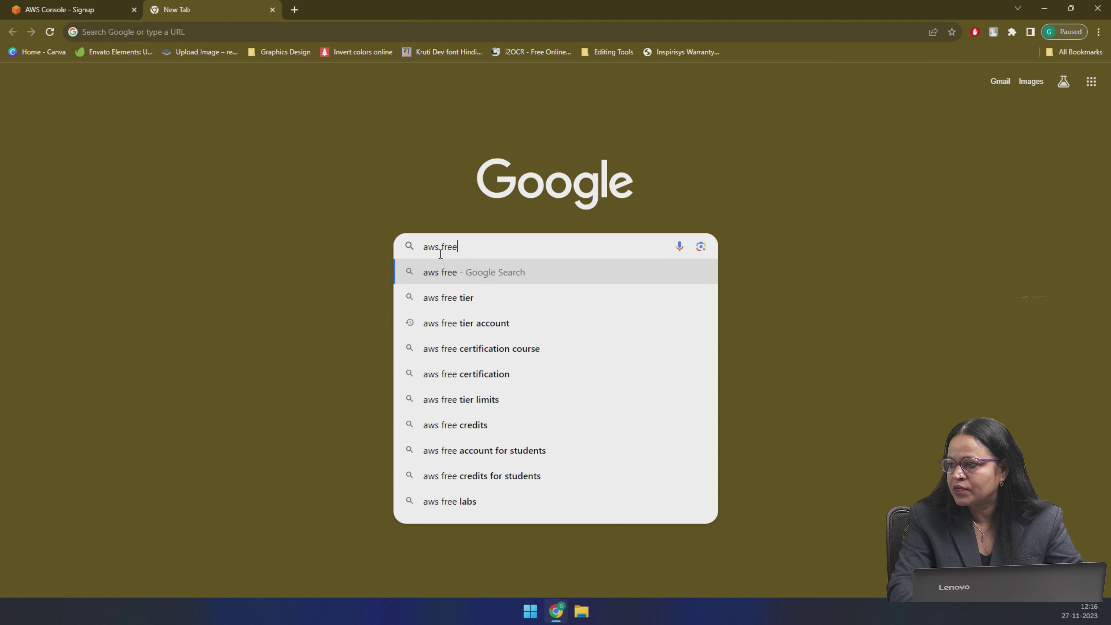
pyautogui.write('servise')
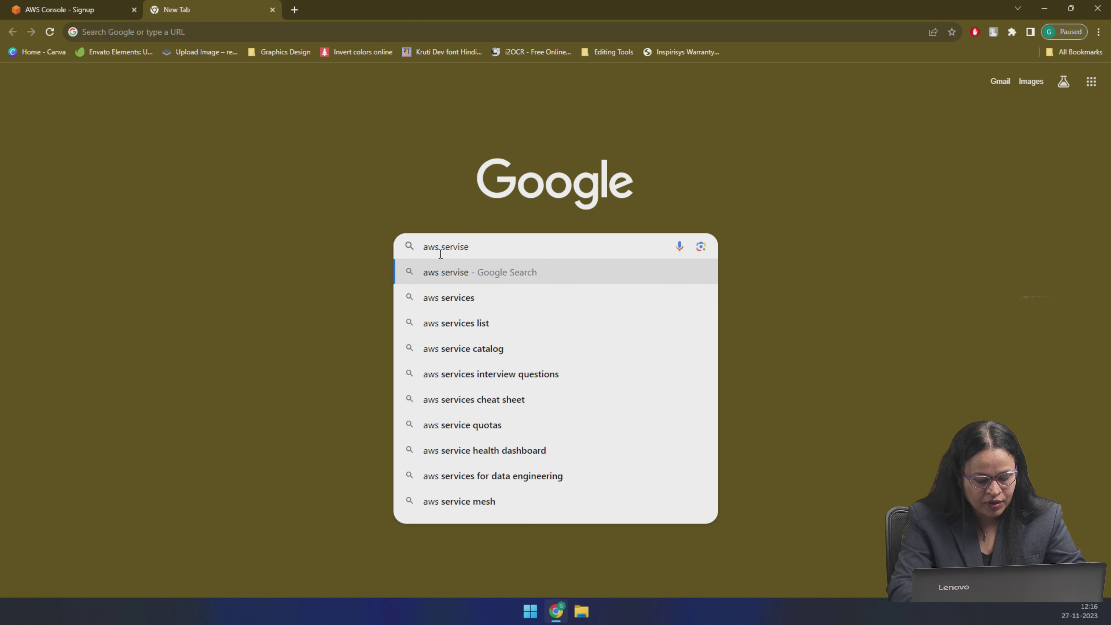
pyautogui.write('s')
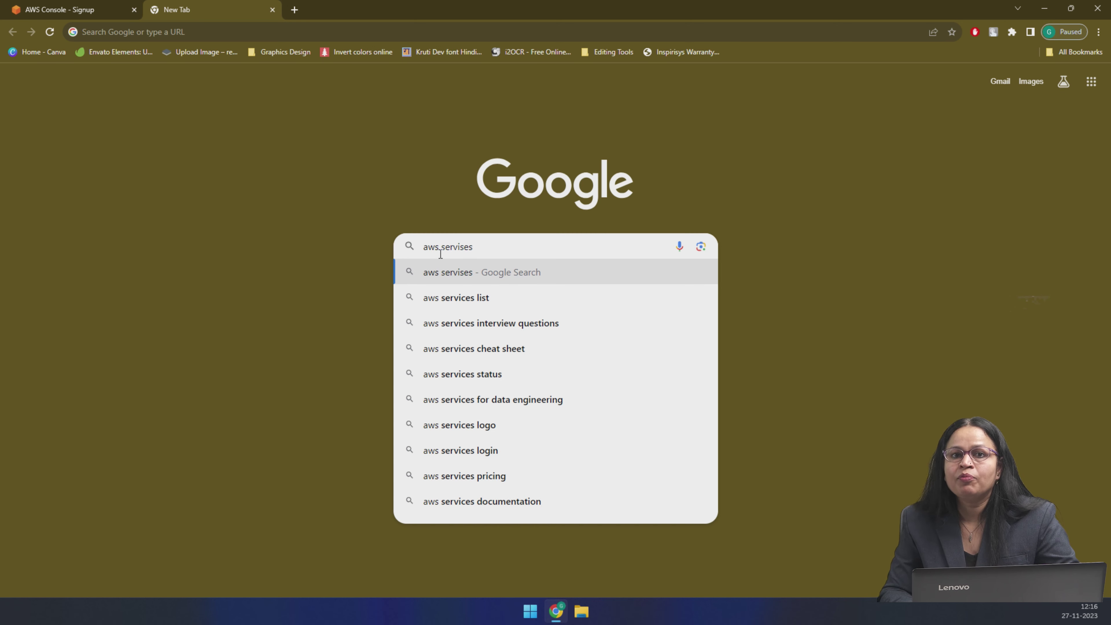
pyautogui.press('Return')
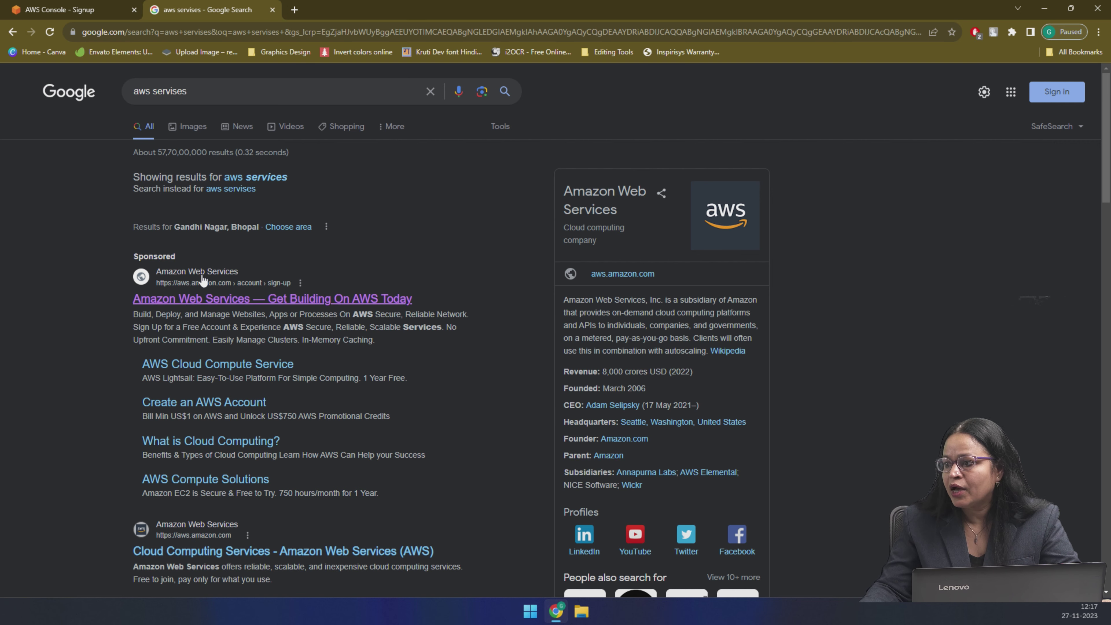
pyautogui.click(194, 302)
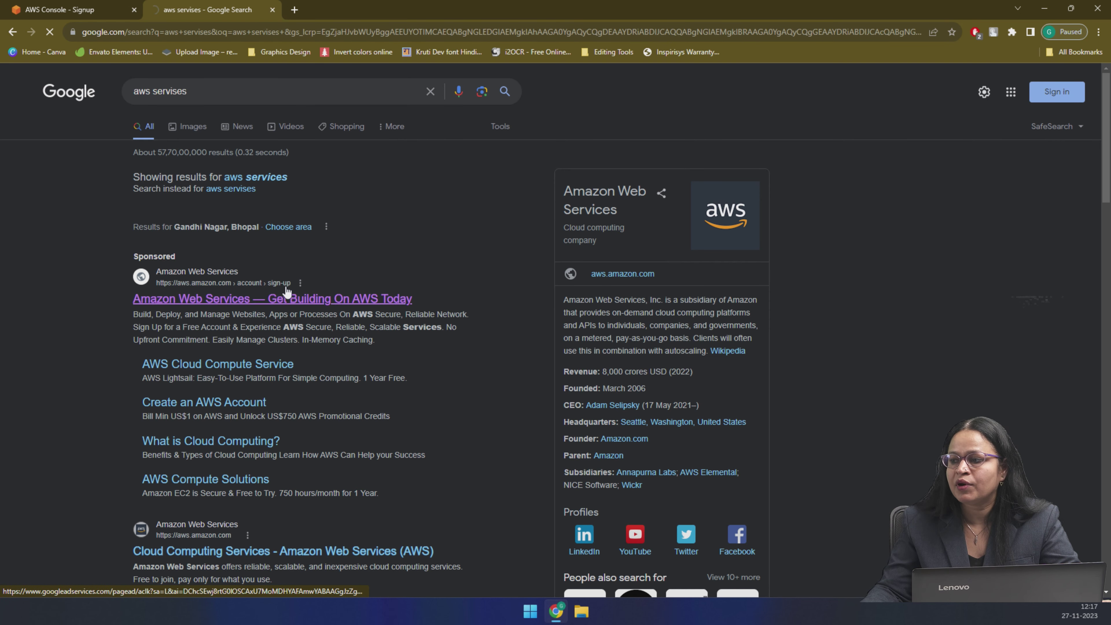